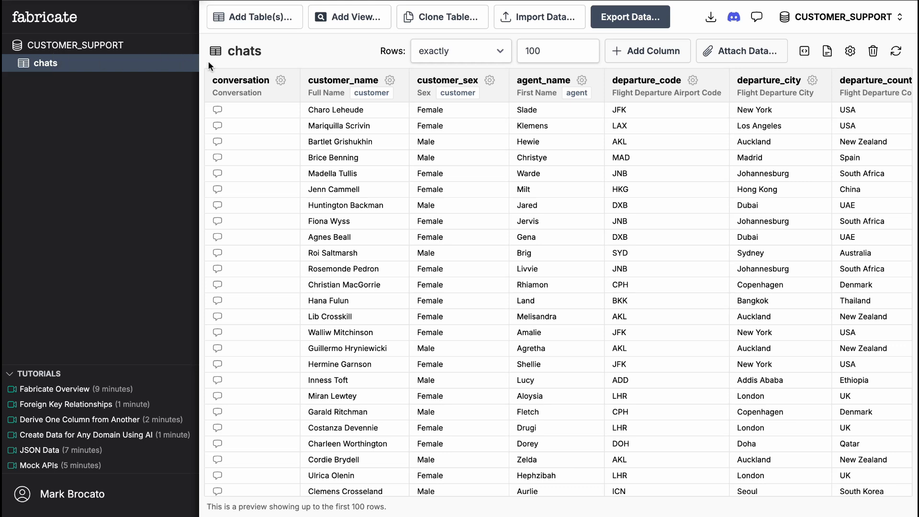
Step: Open the settings of the conversation column and review its generator prompt, including the {outcome} placeholder
{"action": "left_click", "coordinate": [281, 80]}
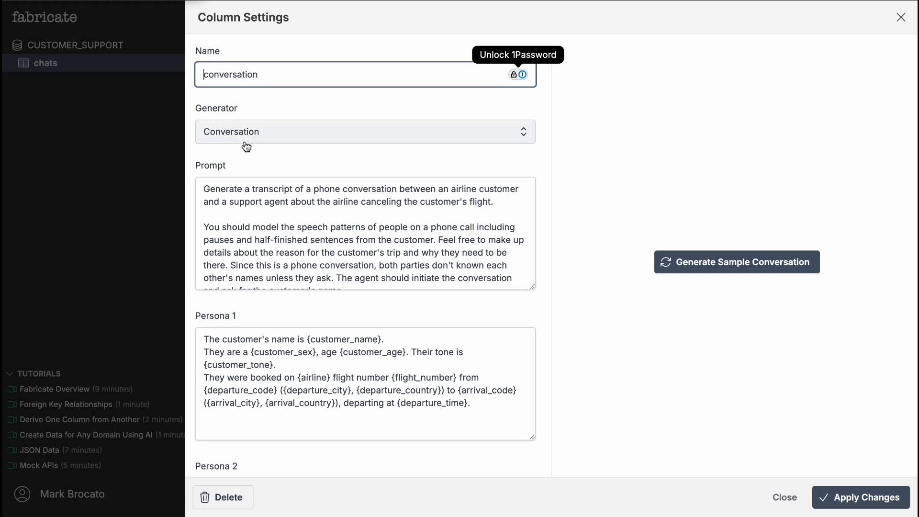
{"action": "scroll", "coordinate": [238, 350], "scroll_direction": "down", "scroll_amount": 3}
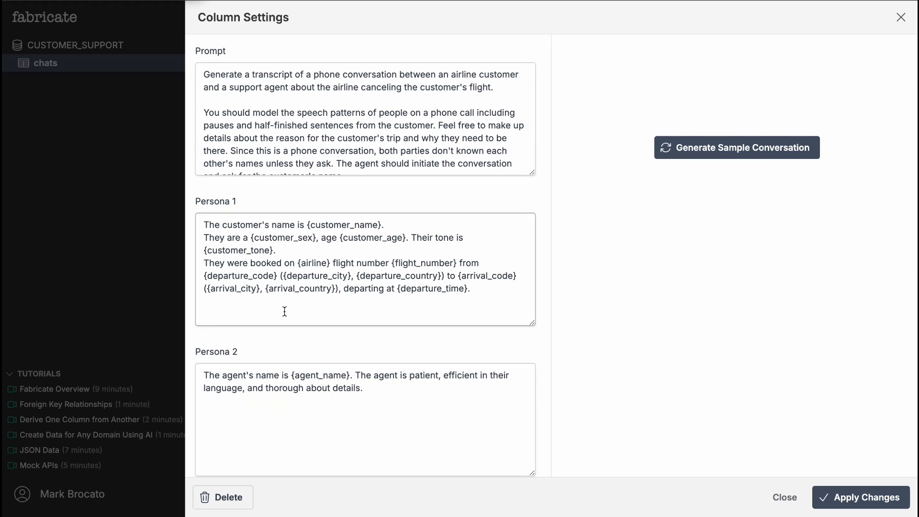
{"action": "scroll", "coordinate": [285, 309], "scroll_direction": "up", "scroll_amount": 3}
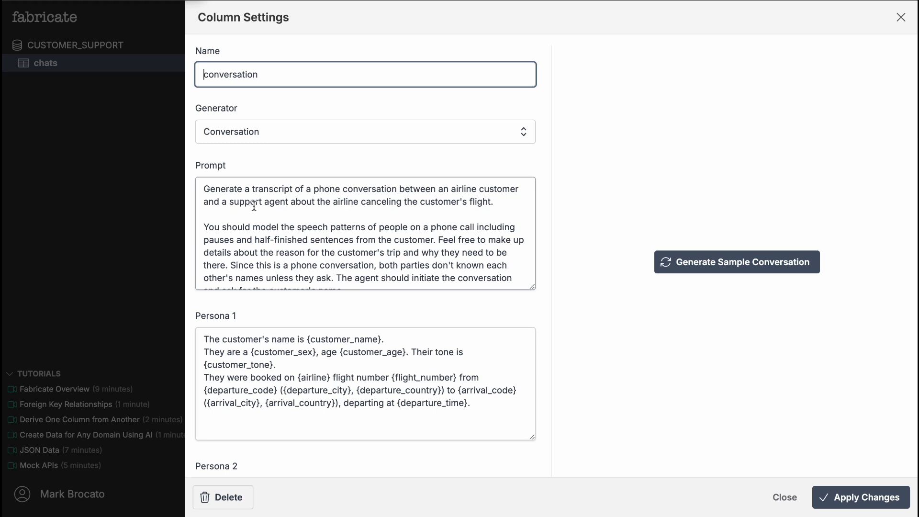
{"action": "scroll", "coordinate": [365, 210], "scroll_direction": "down", "scroll_amount": 3}
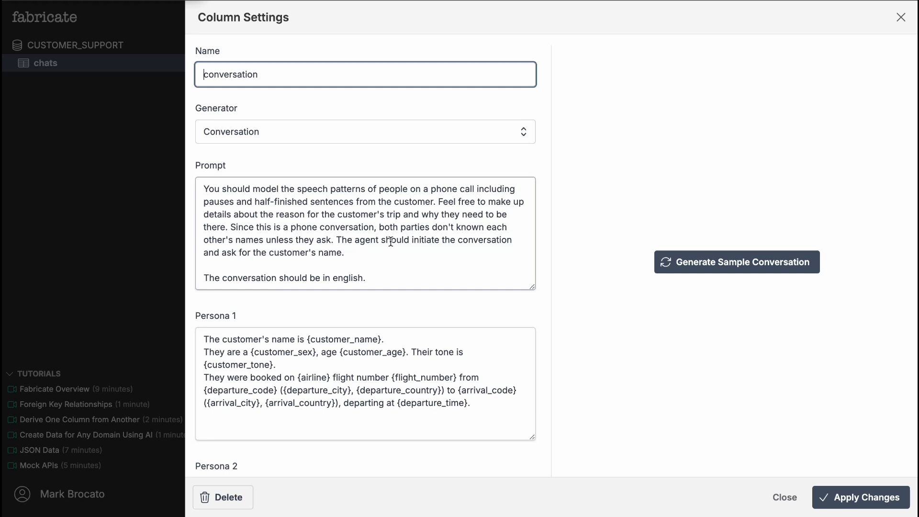
{"action": "scroll", "coordinate": [372, 246], "scroll_direction": "down", "scroll_amount": 1}
{"action": "scroll", "coordinate": [372, 246], "scroll_direction": "down", "scroll_amount": 2}
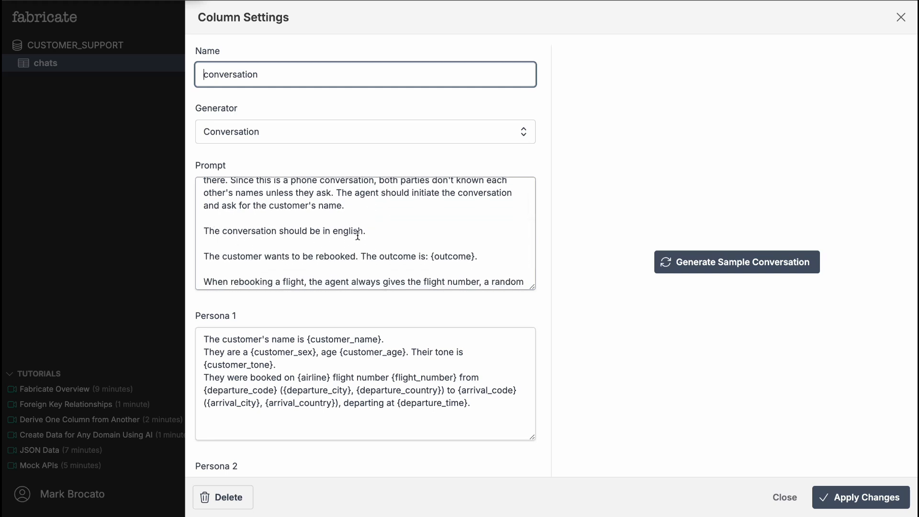
{"action": "scroll", "coordinate": [375, 234], "scroll_direction": "down", "scroll_amount": 2}
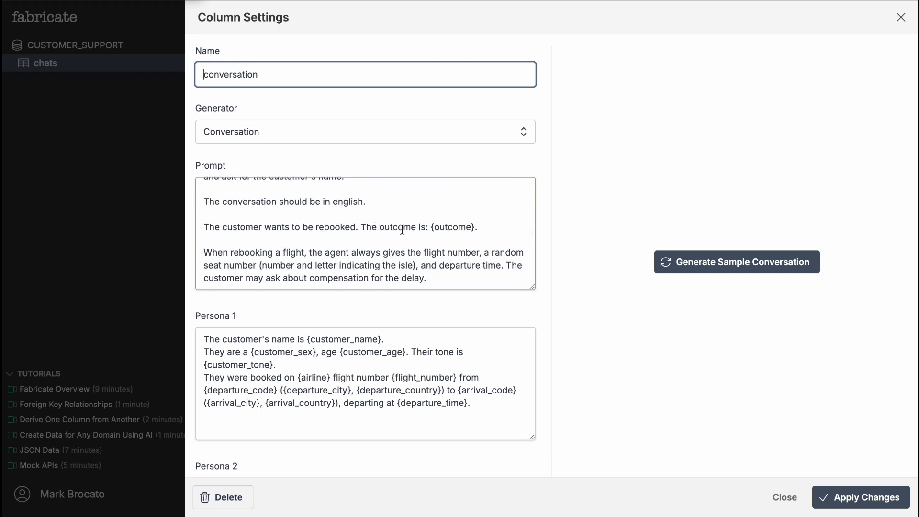
{"action": "left_click_drag", "start_coordinate": [430, 227], "coordinate": [476, 225]}
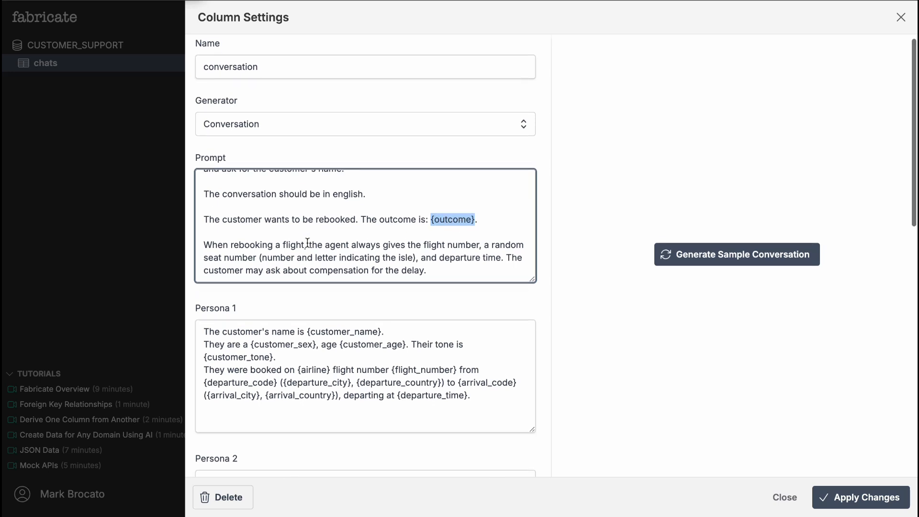
{"action": "scroll", "coordinate": [306, 242], "scroll_direction": "down", "scroll_amount": 1}
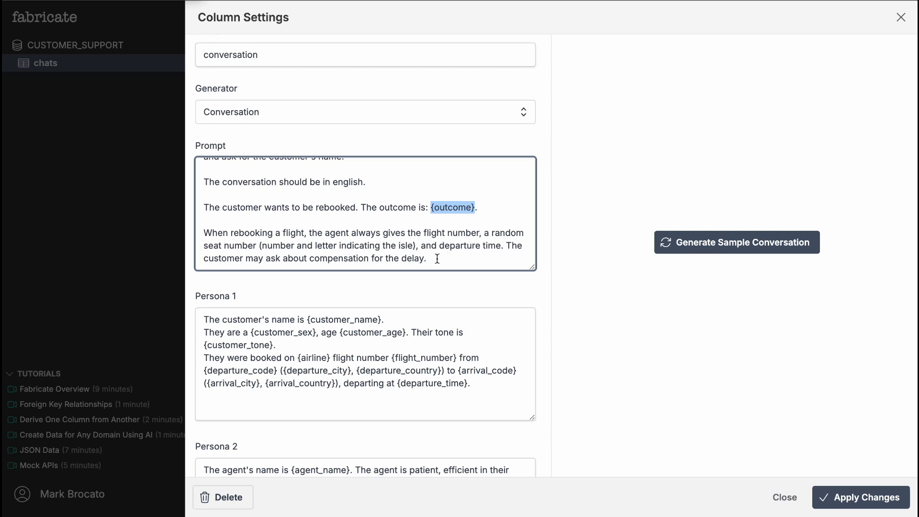
Step: Examine the Persona 1 and Persona 2 descriptions and the column placeholders used in them
{"action": "scroll", "coordinate": [437, 259], "scroll_direction": "down", "scroll_amount": 3}
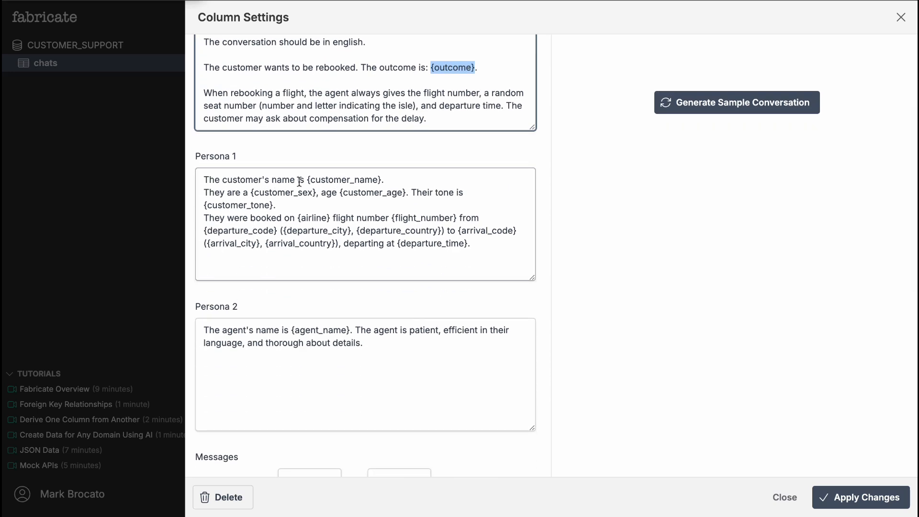
{"action": "double_click", "coordinate": [361, 181]}
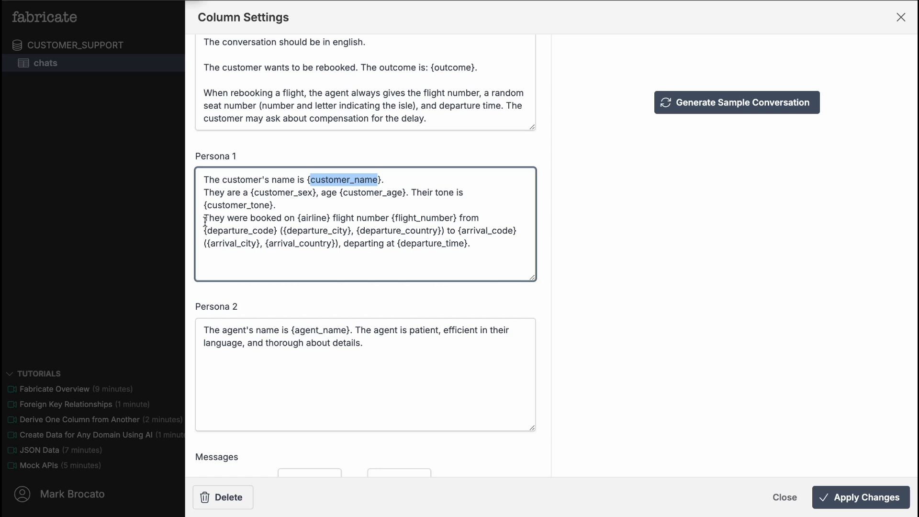
{"action": "left_click_drag", "start_coordinate": [298, 218], "coordinate": [327, 218]}
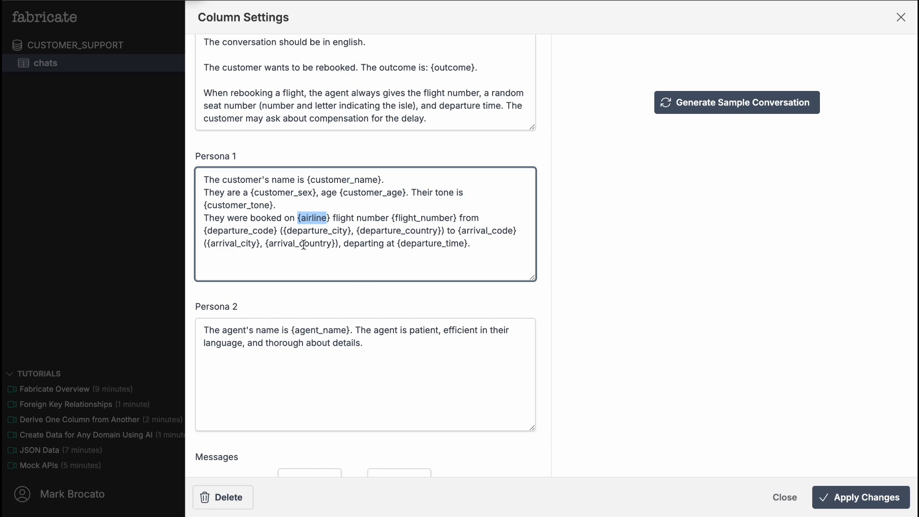
{"action": "double_click", "coordinate": [430, 244]}
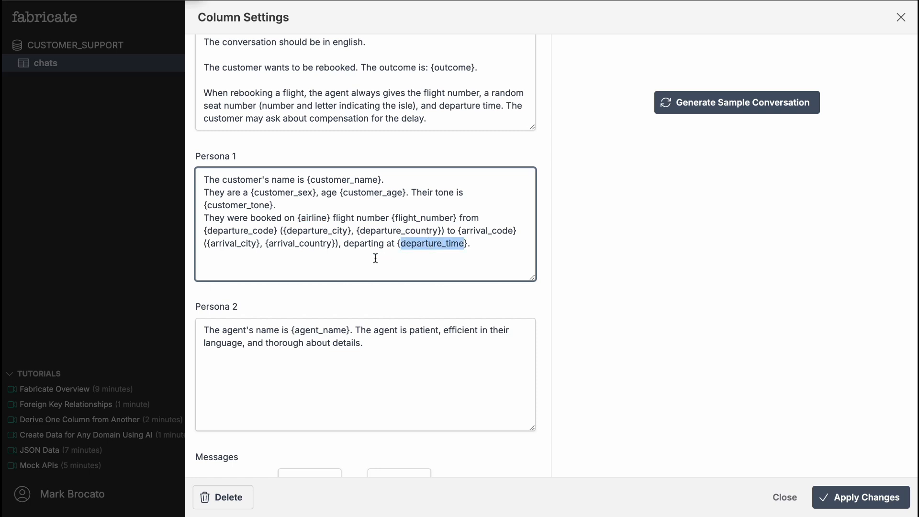
{"action": "double_click", "coordinate": [320, 330]}
{"action": "left_click_drag", "start_coordinate": [355, 330], "coordinate": [369, 343]}
{"action": "left_click", "coordinate": [390, 346]}
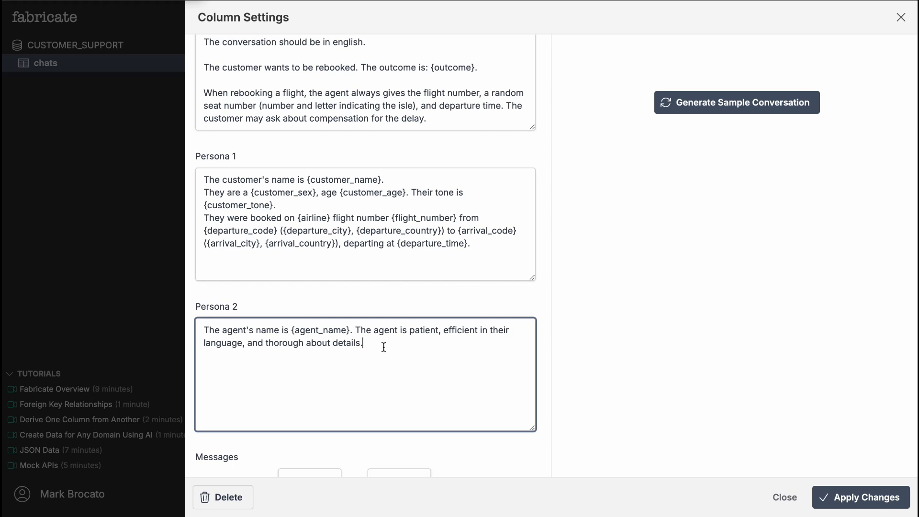
Step: Generate a sample conversation from the current parameters and check the prompt with its placeholders filled in
{"action": "scroll", "coordinate": [407, 340], "scroll_direction": "up", "scroll_amount": 5}
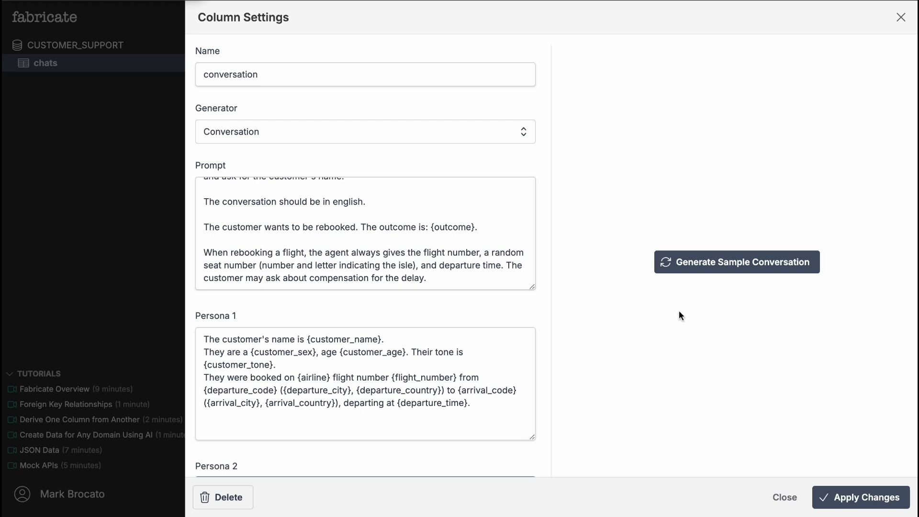
{"action": "left_click", "coordinate": [721, 263]}
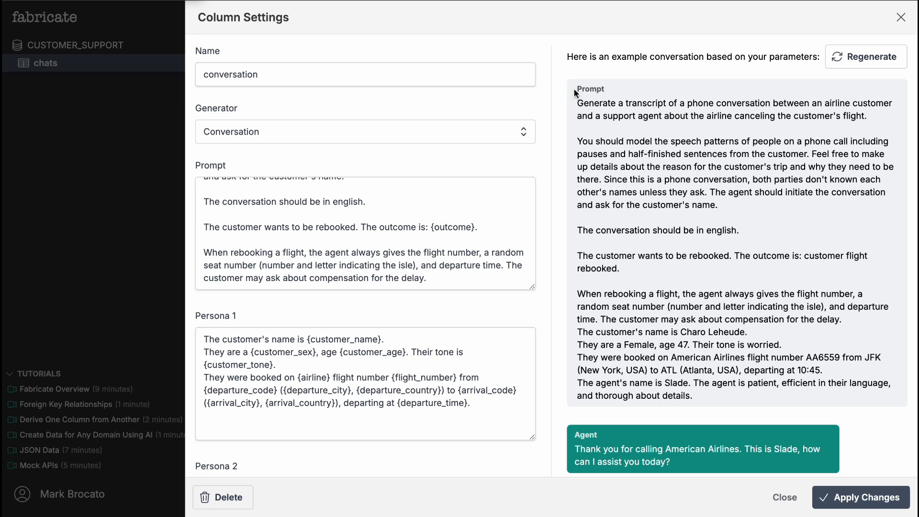
{"action": "left_click_drag", "start_coordinate": [575, 84], "coordinate": [703, 392]}
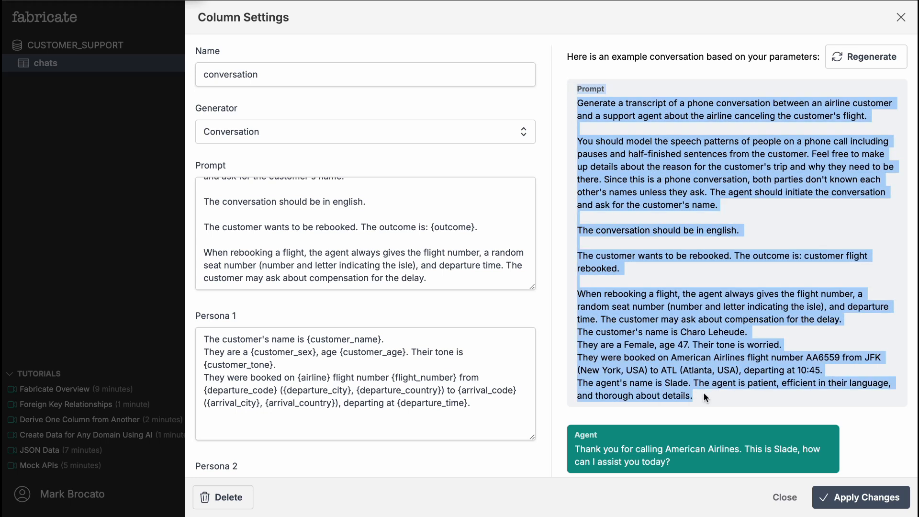
{"action": "left_click", "coordinate": [703, 384]}
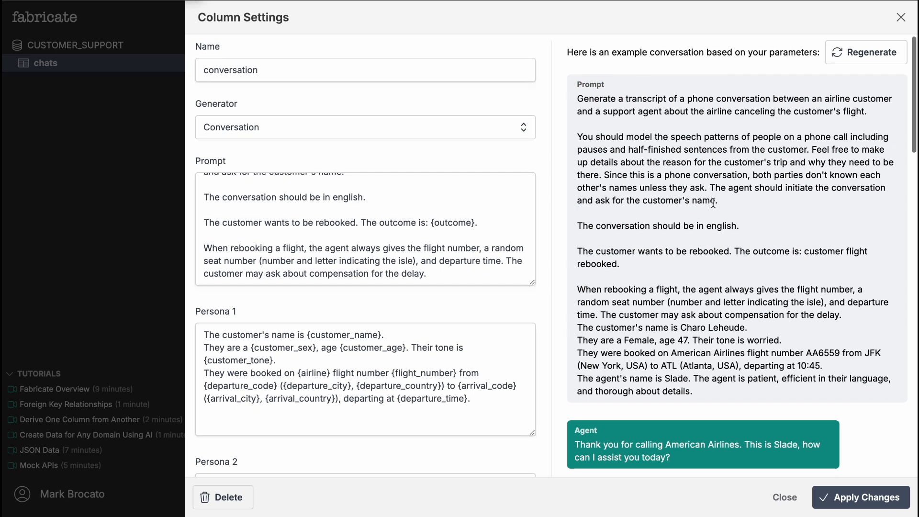
Step: Read the opening of the sample conversation, comparing the customer and flight details with the filled-in prompt
{"action": "scroll", "coordinate": [712, 201], "scroll_direction": "down", "scroll_amount": 2}
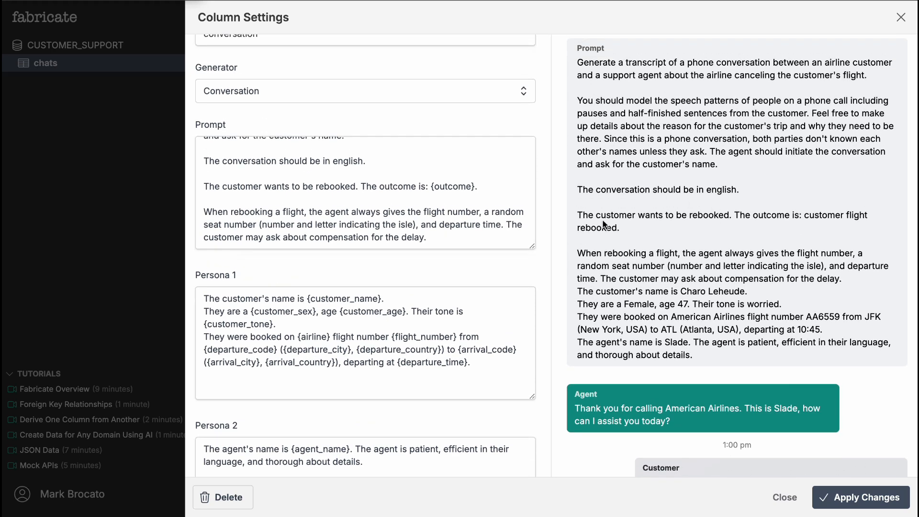
{"action": "scroll", "coordinate": [662, 289], "scroll_direction": "down", "scroll_amount": 2}
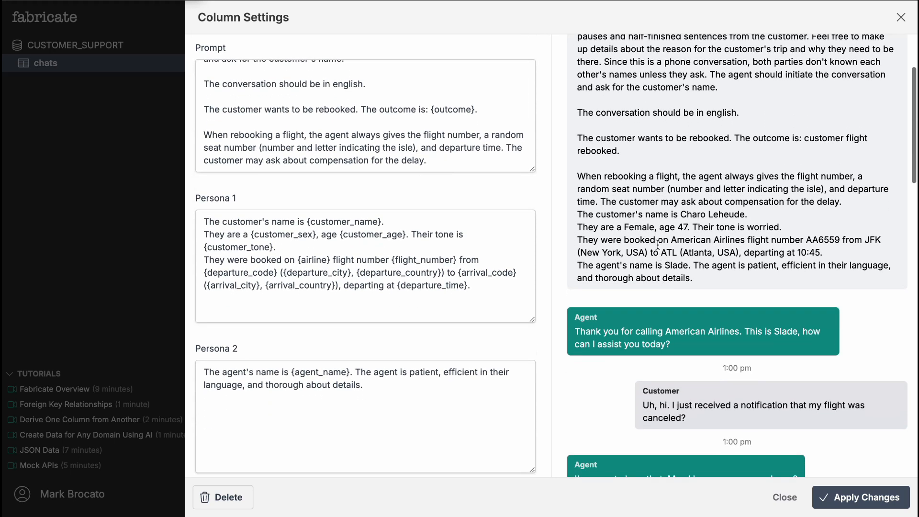
{"action": "scroll", "coordinate": [662, 290], "scroll_direction": "down", "scroll_amount": 4}
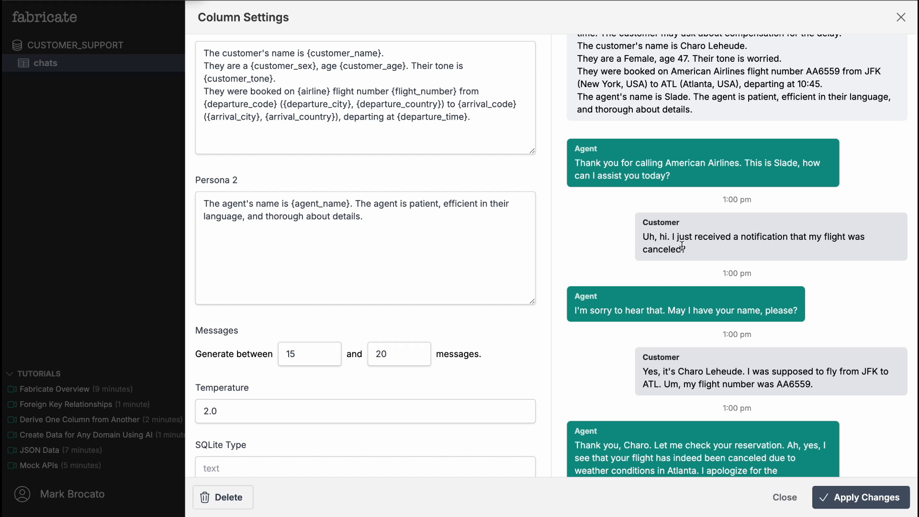
{"action": "scroll", "coordinate": [682, 246], "scroll_direction": "down", "scroll_amount": 1}
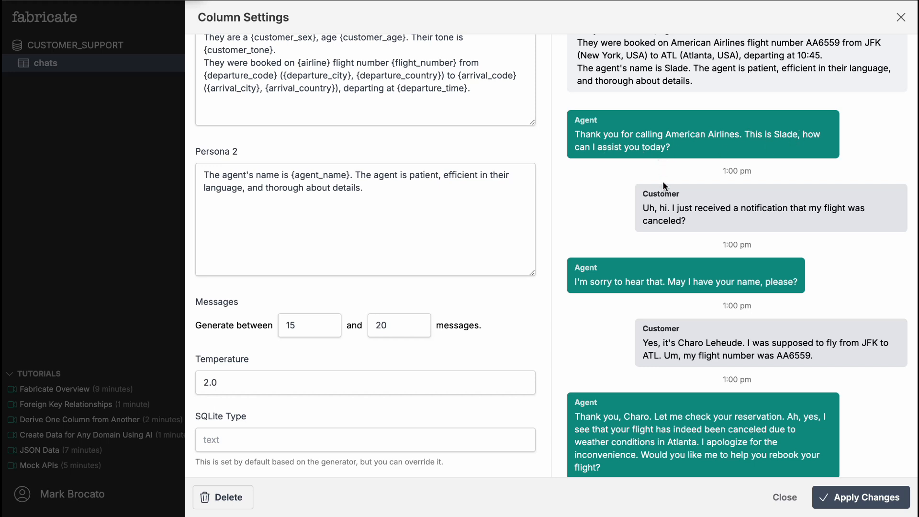
{"action": "scroll", "coordinate": [664, 185], "scroll_direction": "down", "scroll_amount": 1}
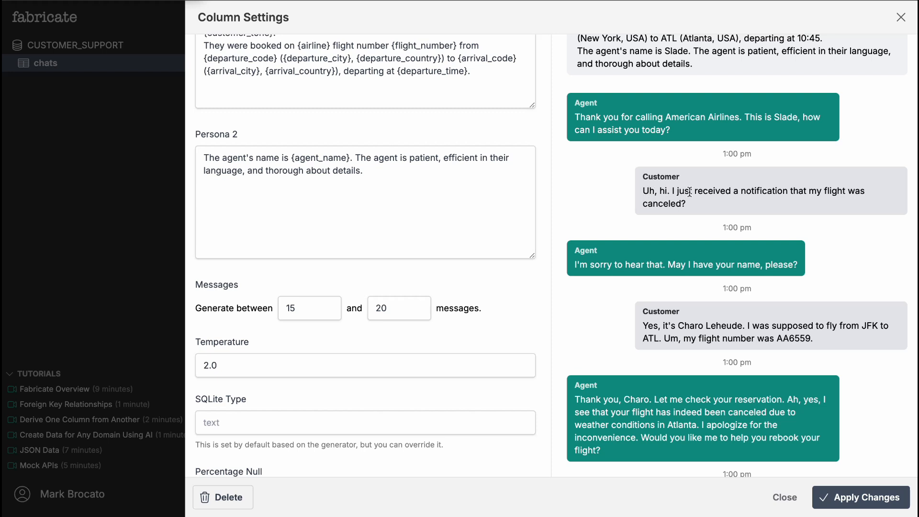
{"action": "scroll", "coordinate": [691, 196], "scroll_direction": "down", "scroll_amount": 1}
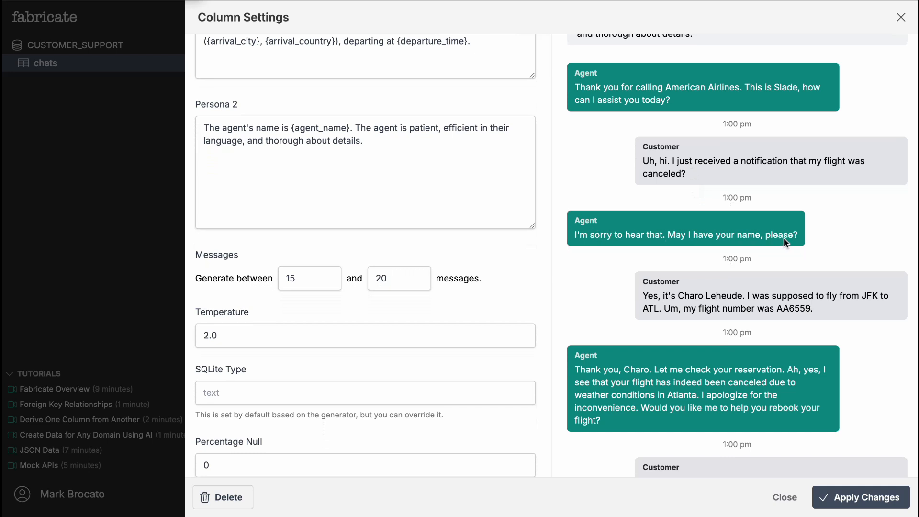
{"action": "scroll", "coordinate": [787, 237], "scroll_direction": "down", "scroll_amount": 1}
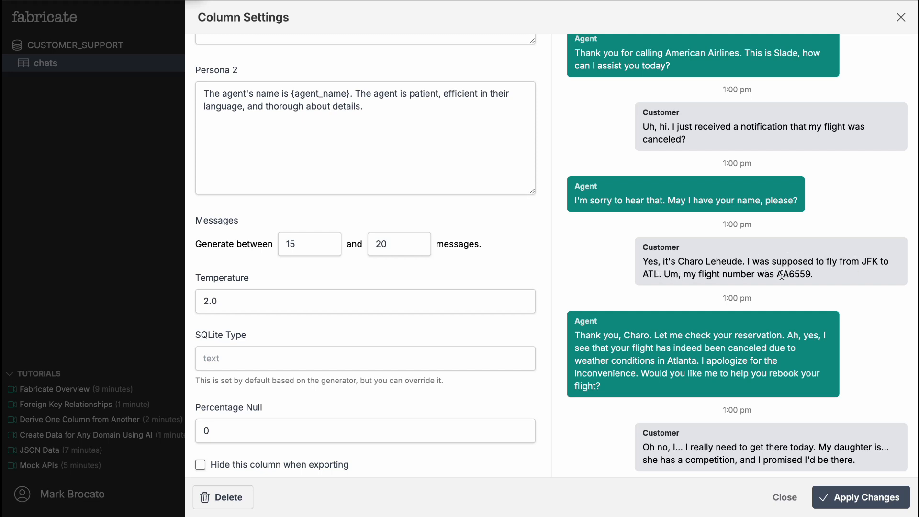
{"action": "scroll", "coordinate": [806, 272], "scroll_direction": "down", "scroll_amount": 2}
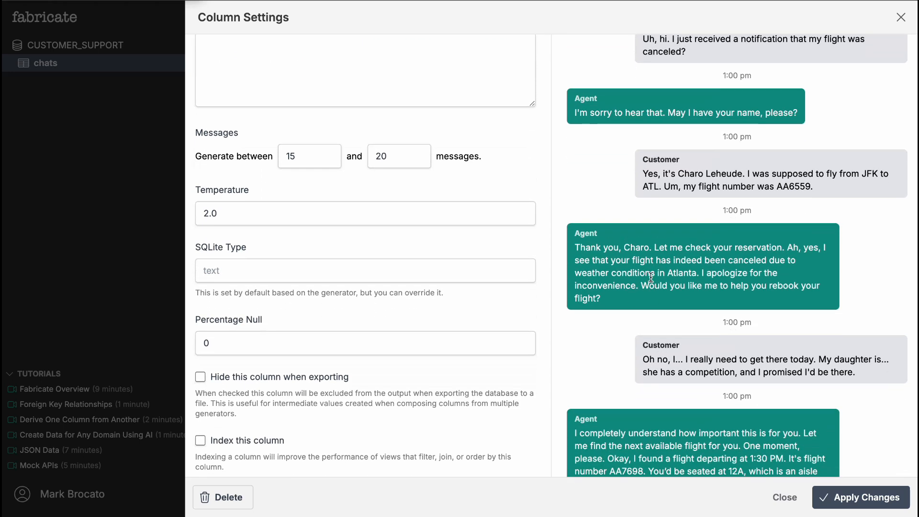
{"action": "scroll", "coordinate": [651, 277], "scroll_direction": "down", "scroll_amount": 2}
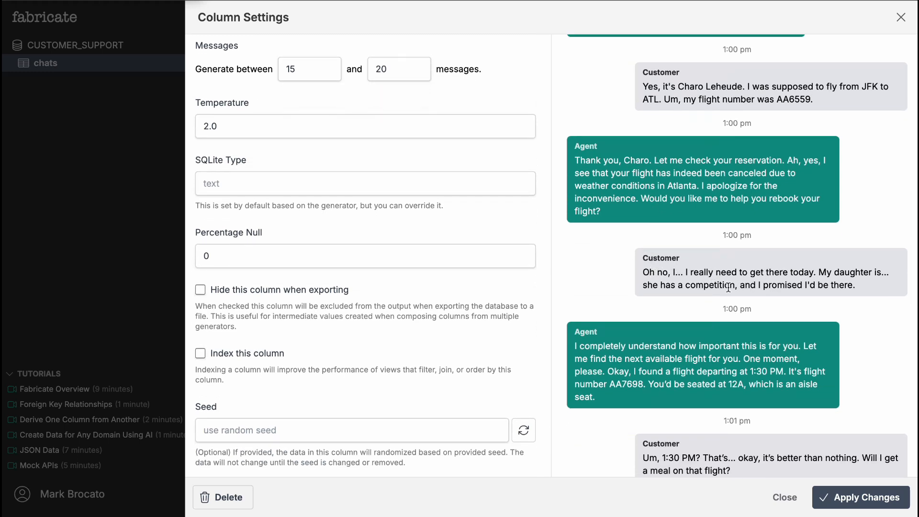
{"action": "scroll", "coordinate": [730, 285], "scroll_direction": "down", "scroll_amount": 1}
{"action": "scroll", "coordinate": [732, 277], "scroll_direction": "down", "scroll_amount": 3}
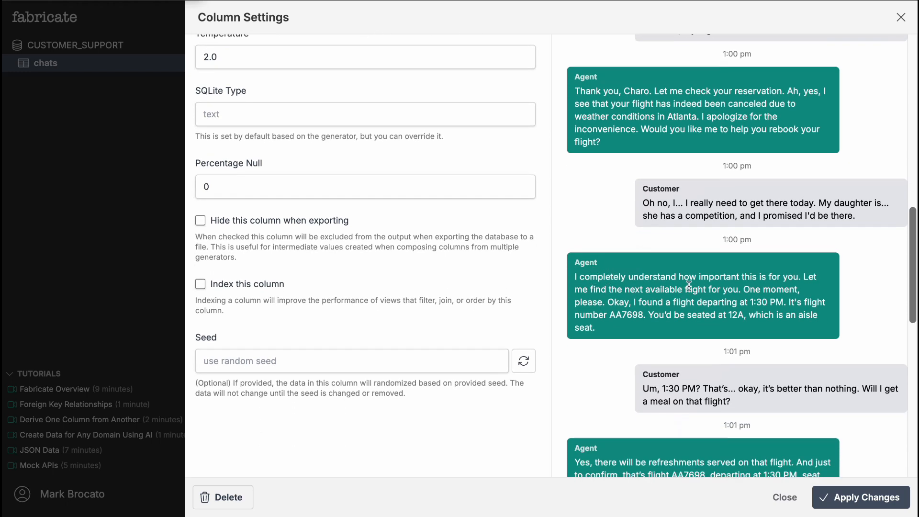
Step: Read the rest of the sample conversation, from the agent's rebooking offer through the compensation request to the closing messages
{"action": "scroll", "coordinate": [659, 281], "scroll_direction": "down", "scroll_amount": 2}
{"action": "scroll", "coordinate": [663, 326], "scroll_direction": "down", "scroll_amount": 2}
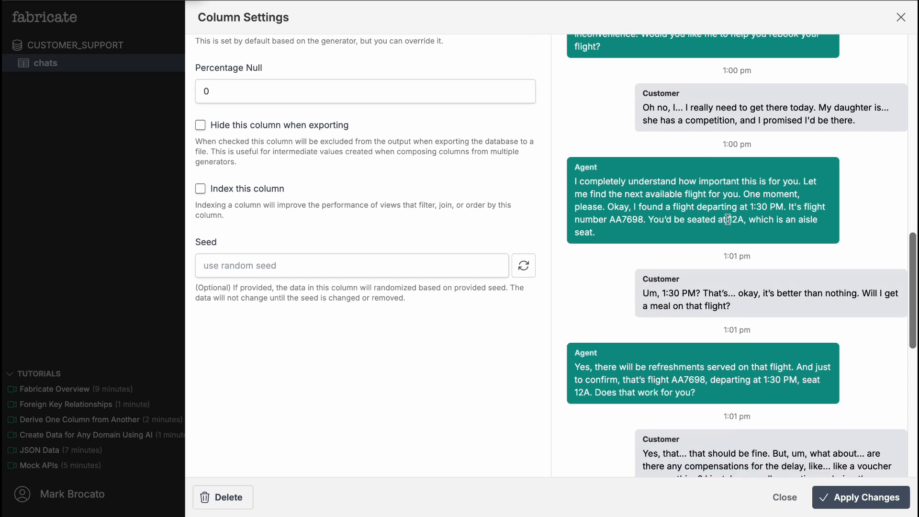
{"action": "left_click_drag", "start_coordinate": [644, 293], "coordinate": [706, 294]}
{"action": "left_click", "coordinate": [718, 299]}
{"action": "scroll", "coordinate": [709, 295], "scroll_direction": "down", "scroll_amount": 2}
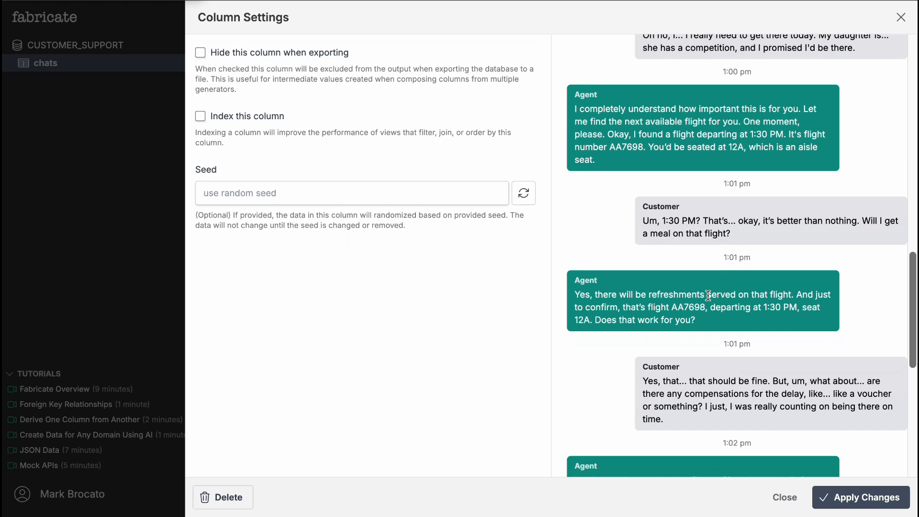
{"action": "scroll", "coordinate": [594, 292], "scroll_direction": "down", "scroll_amount": 1}
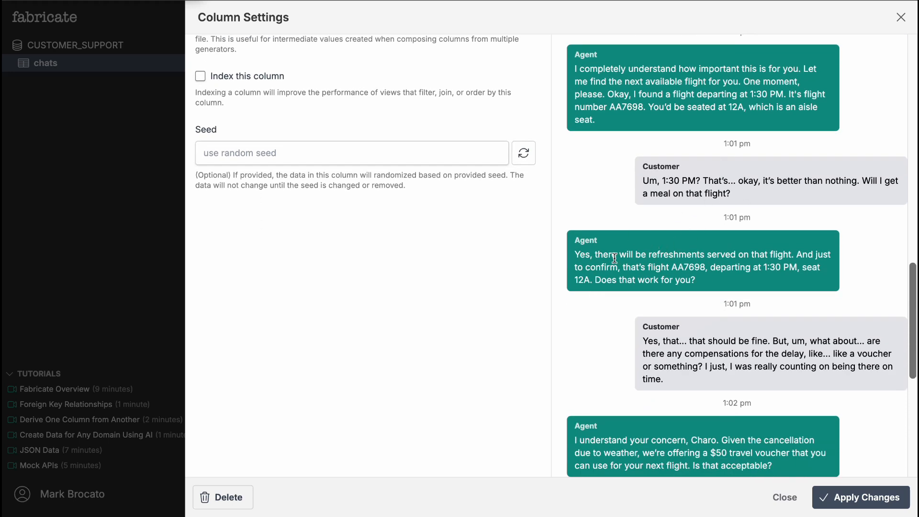
{"action": "scroll", "coordinate": [686, 287], "scroll_direction": "down", "scroll_amount": 2}
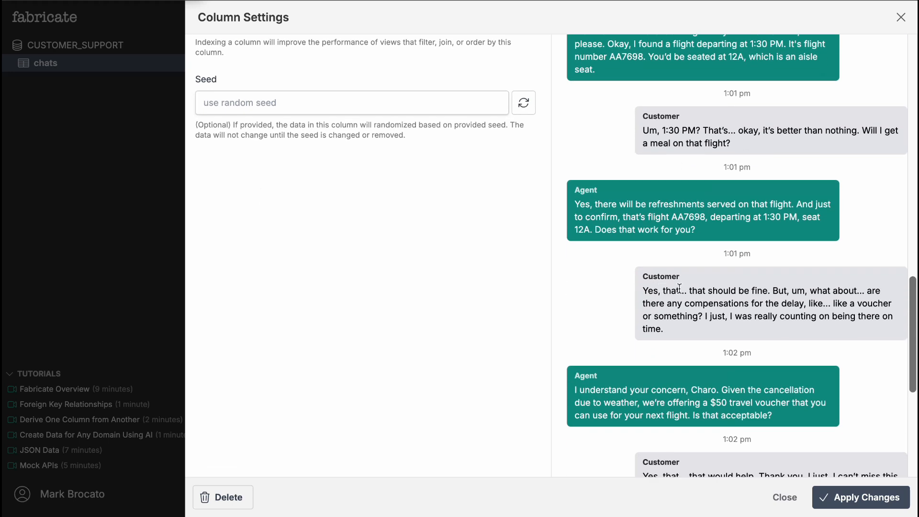
{"action": "scroll", "coordinate": [686, 289], "scroll_direction": "down", "scroll_amount": 1}
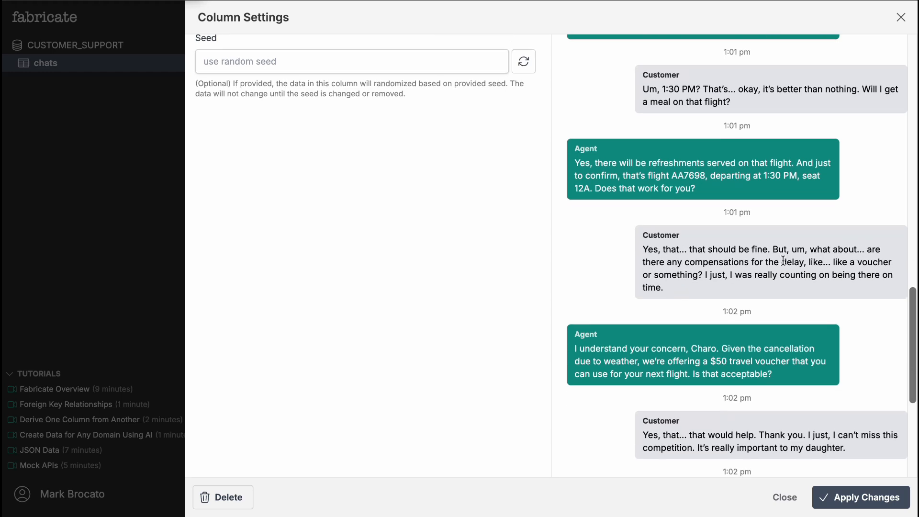
{"action": "scroll", "coordinate": [819, 283], "scroll_direction": "down", "scroll_amount": 1}
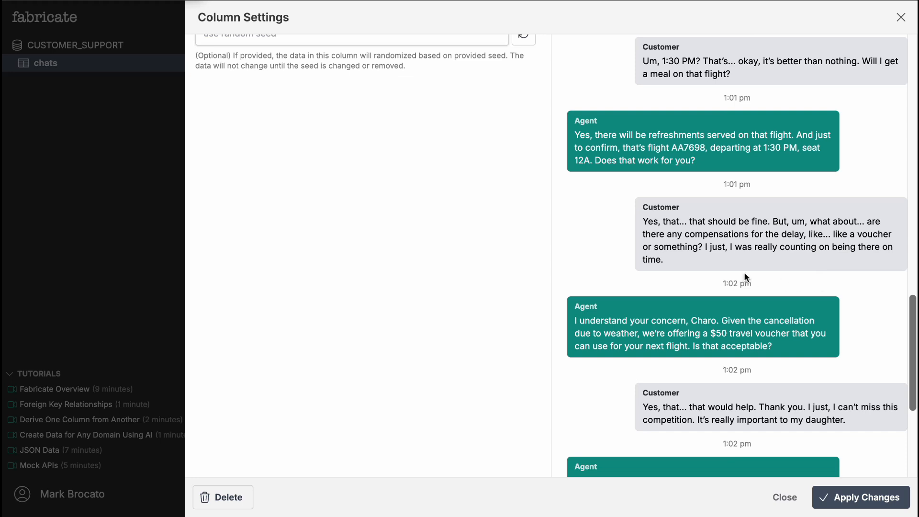
{"action": "scroll", "coordinate": [690, 278], "scroll_direction": "down", "scroll_amount": 1}
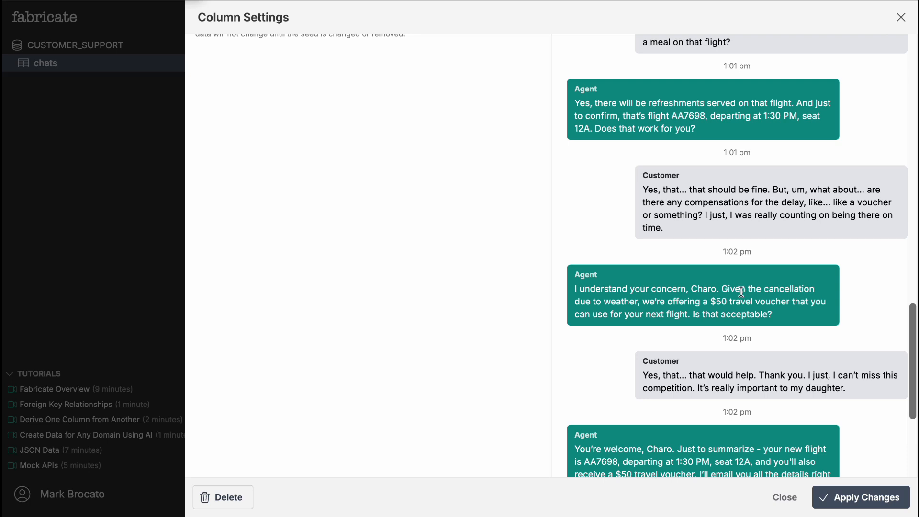
{"action": "scroll", "coordinate": [740, 292], "scroll_direction": "down", "scroll_amount": 2}
{"action": "scroll", "coordinate": [662, 296], "scroll_direction": "down", "scroll_amount": 3}
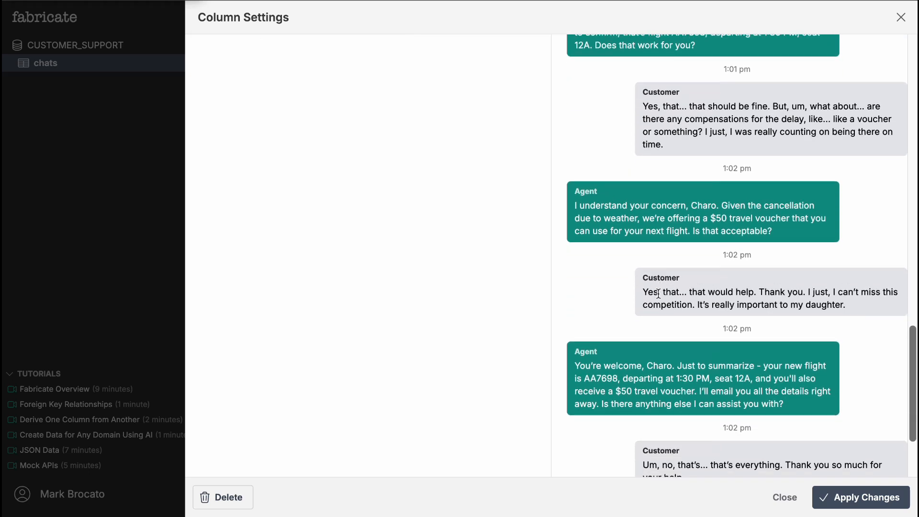
{"action": "scroll", "coordinate": [680, 283], "scroll_direction": "down", "scroll_amount": 2}
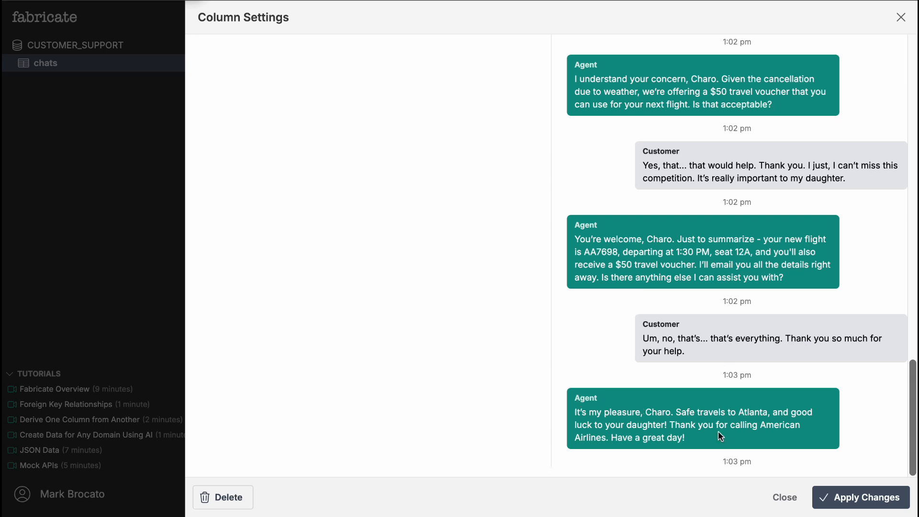
Step: Return to the start of the sample and apply the conversation column's settings to the chats table
{"action": "scroll", "coordinate": [718, 436], "scroll_direction": "up", "scroll_amount": 15}
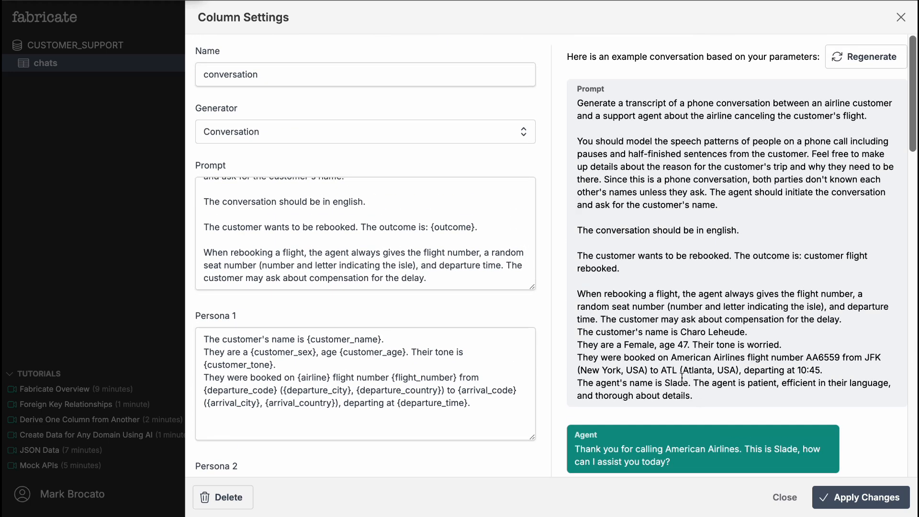
{"action": "left_click", "coordinate": [855, 498]}
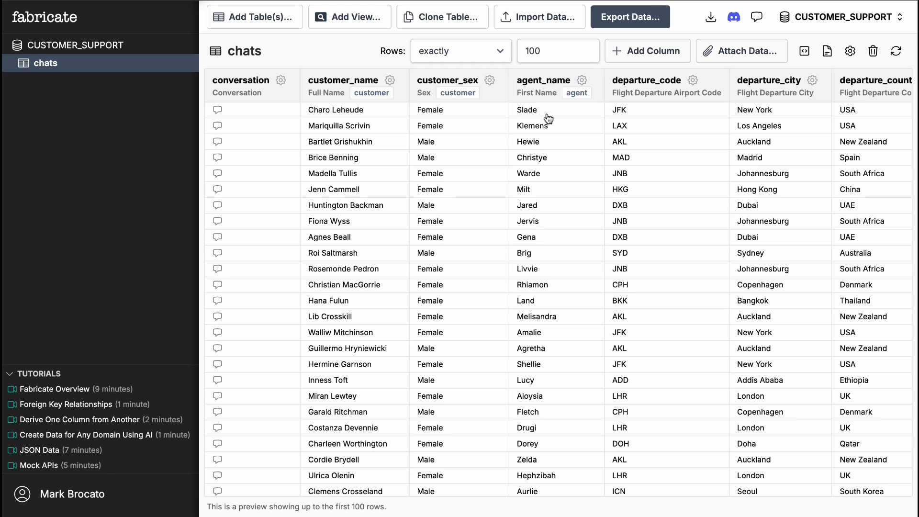
Step: Examine the agent name, departure, arrival, flight number and airline columns that feed the conversations in the chats table
{"action": "scroll", "coordinate": [565, 92], "scroll_direction": "right", "scroll_amount": 5}
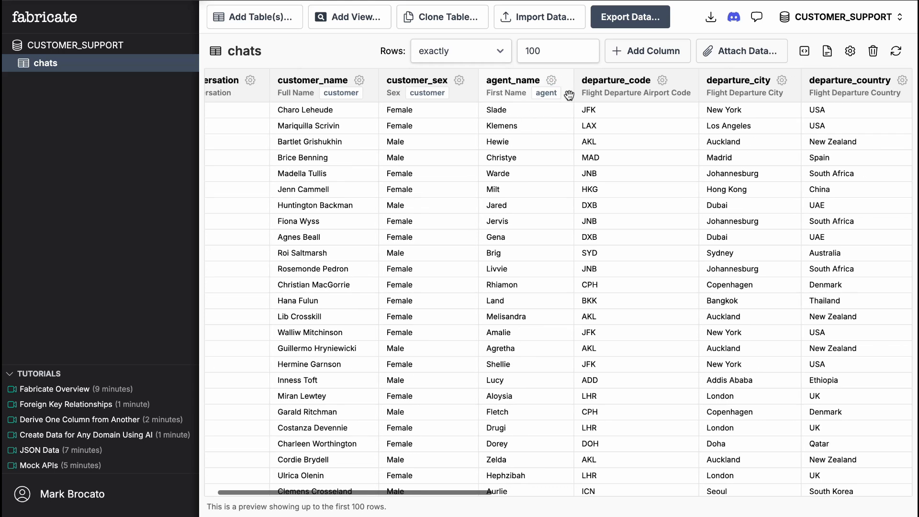
{"action": "scroll", "coordinate": [566, 92], "scroll_direction": "right", "scroll_amount": 6}
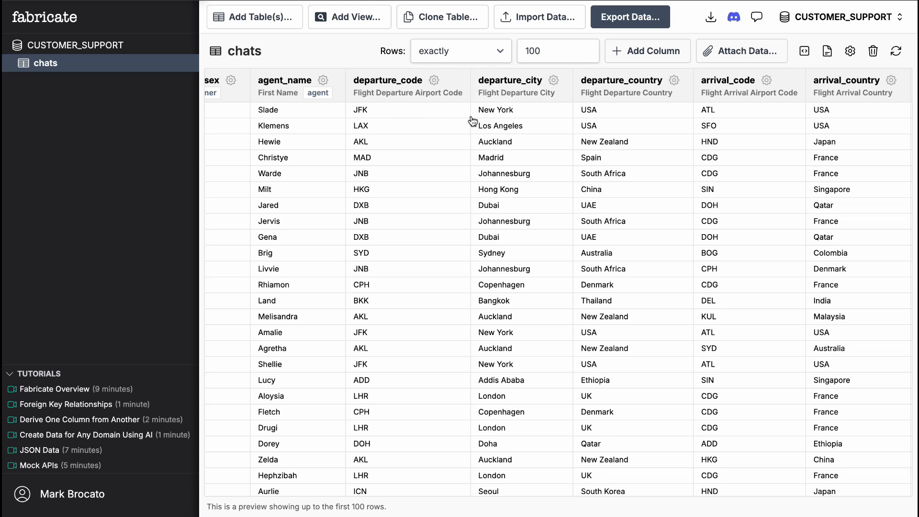
{"action": "scroll", "coordinate": [550, 117], "scroll_direction": "right", "scroll_amount": 4}
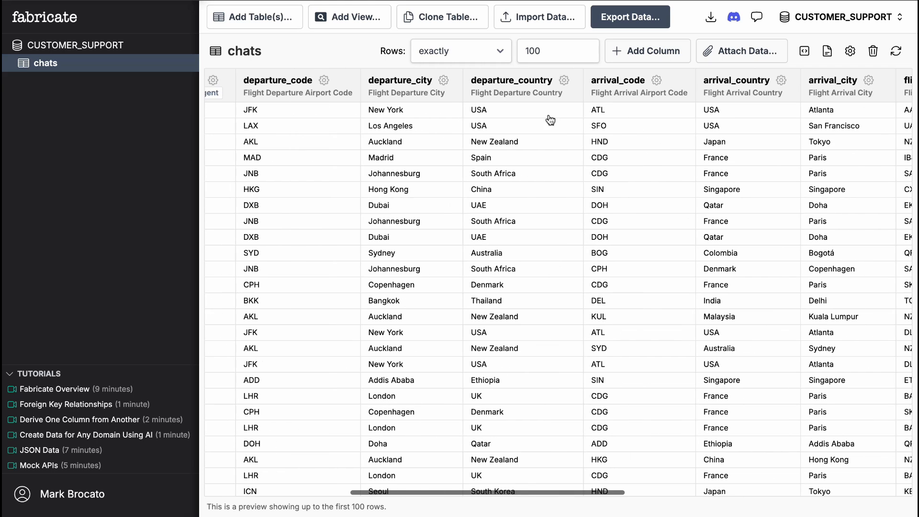
{"action": "scroll", "coordinate": [604, 120], "scroll_direction": "right", "scroll_amount": 2}
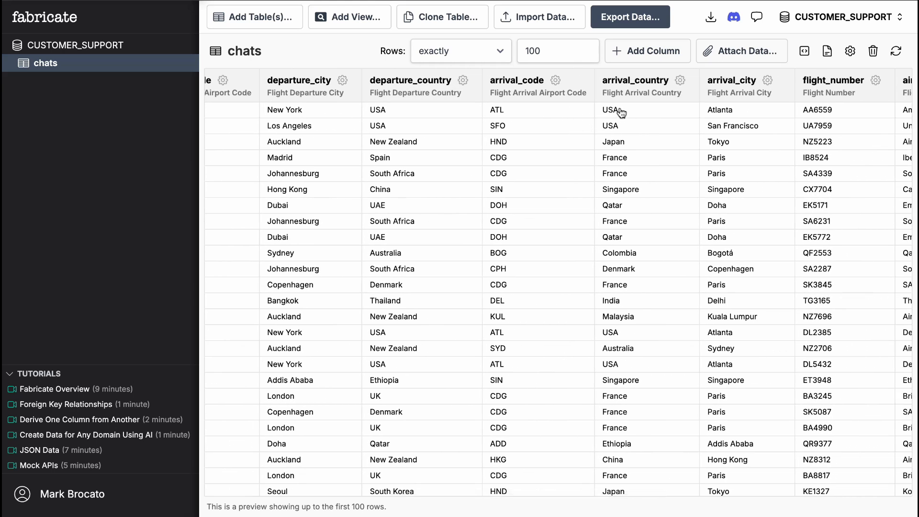
{"action": "scroll", "coordinate": [732, 113], "scroll_direction": "right", "scroll_amount": 4}
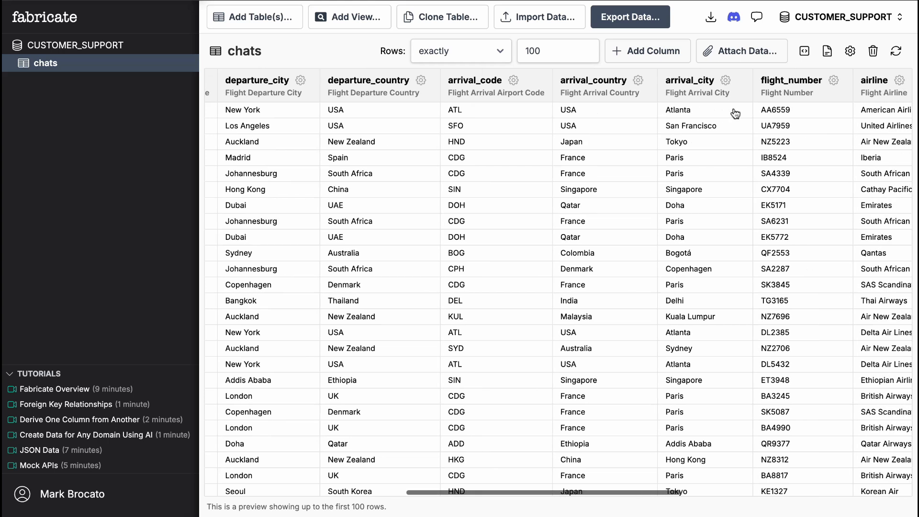
{"action": "scroll", "coordinate": [736, 113], "scroll_direction": "right", "scroll_amount": 4}
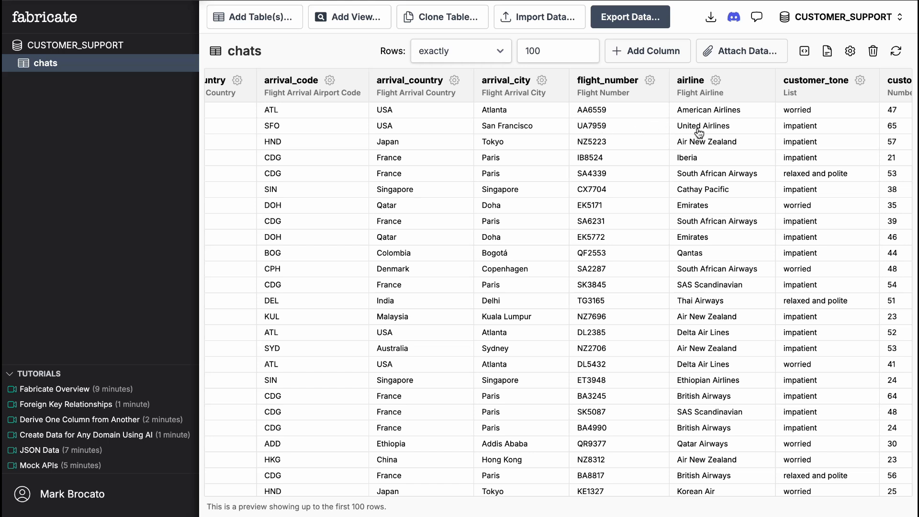
{"action": "scroll", "coordinate": [674, 117], "scroll_direction": "right", "scroll_amount": 5}
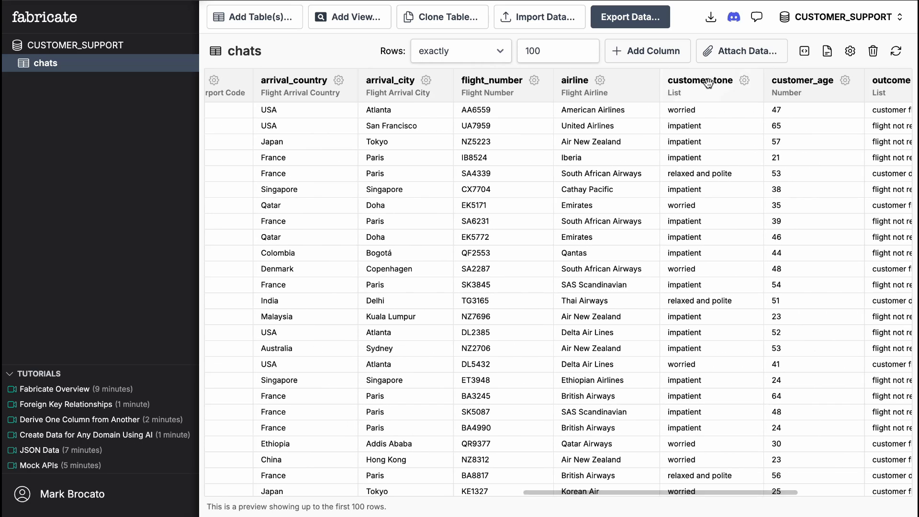
Step: Review the list values in the customer_tone column's settings, closing them without applying changes
{"action": "left_click", "coordinate": [745, 81]}
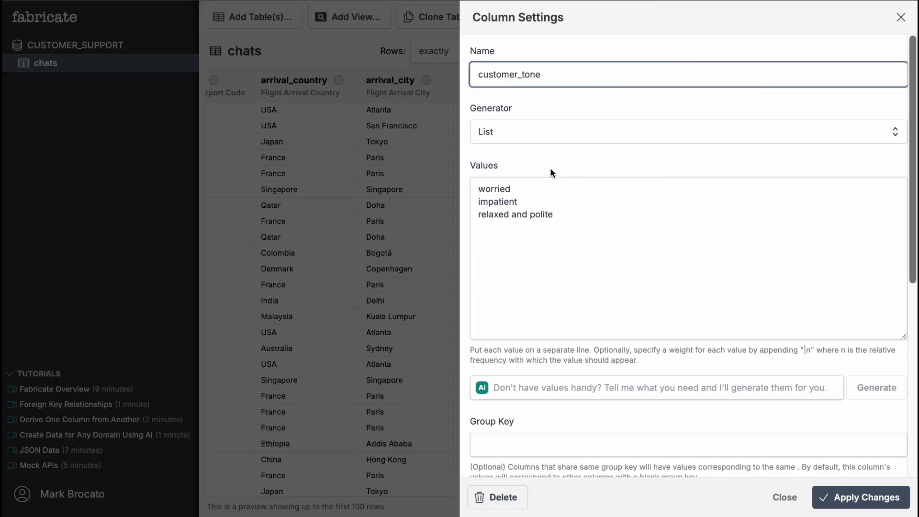
{"action": "left_click_drag", "start_coordinate": [569, 214], "coordinate": [474, 188]}
{"action": "left_click", "coordinate": [590, 215]}
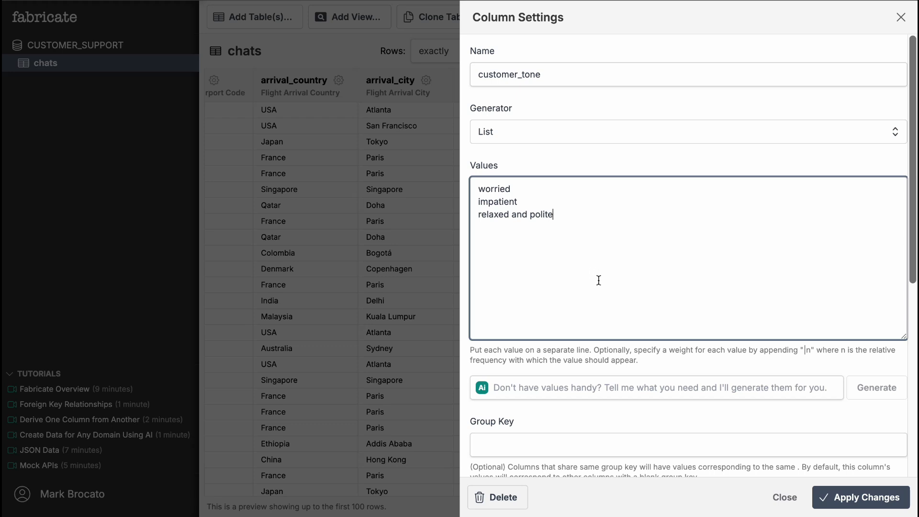
{"action": "left_click", "coordinate": [784, 499]}
Step: Check the number generator's minimum and maximum in the customer_age column's settings, and close them without changes
{"action": "scroll", "coordinate": [741, 212], "scroll_direction": "right", "scroll_amount": 3}
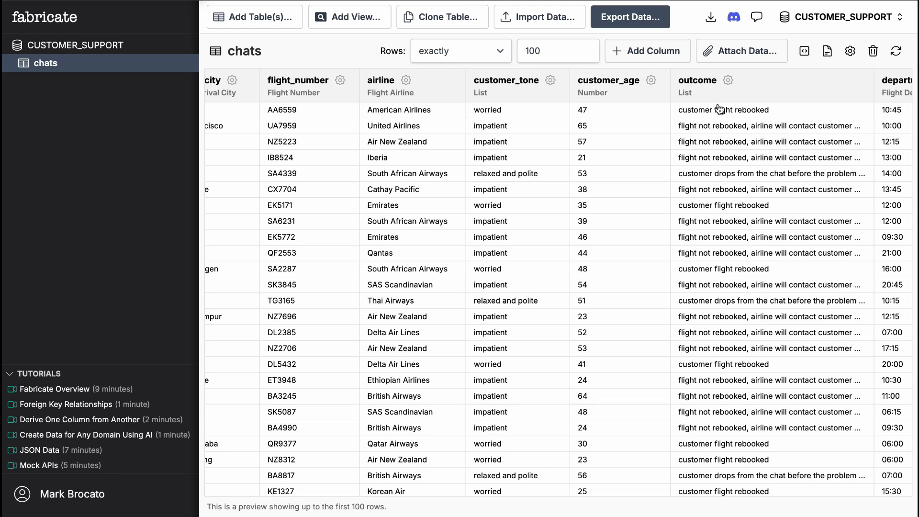
{"action": "left_click", "coordinate": [651, 80]}
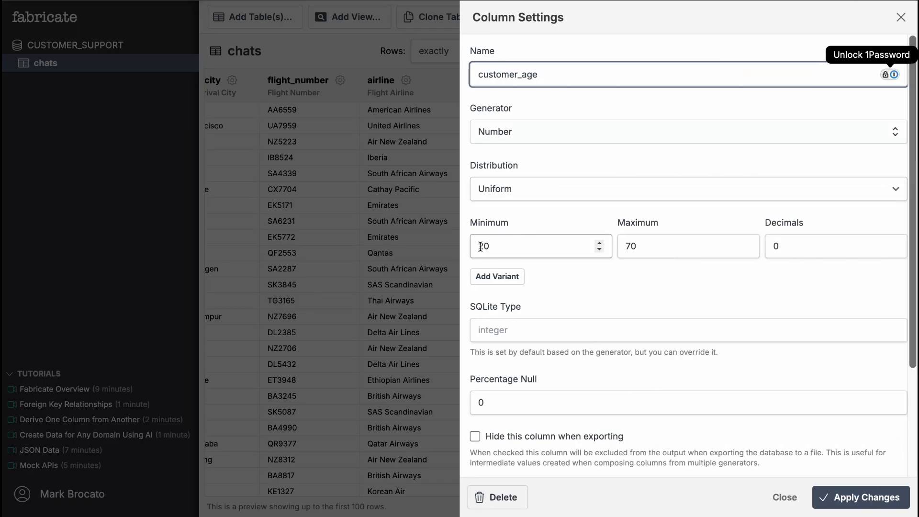
{"action": "left_click", "coordinate": [787, 496]}
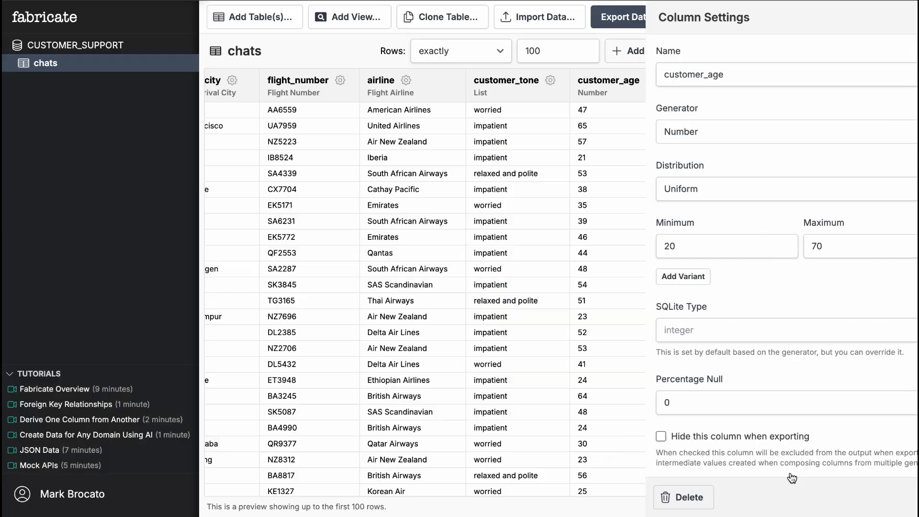
Step: Open the outcome column's settings and review its list of possible call outcomes
{"action": "scroll", "coordinate": [689, 79], "scroll_direction": "right", "scroll_amount": 3}
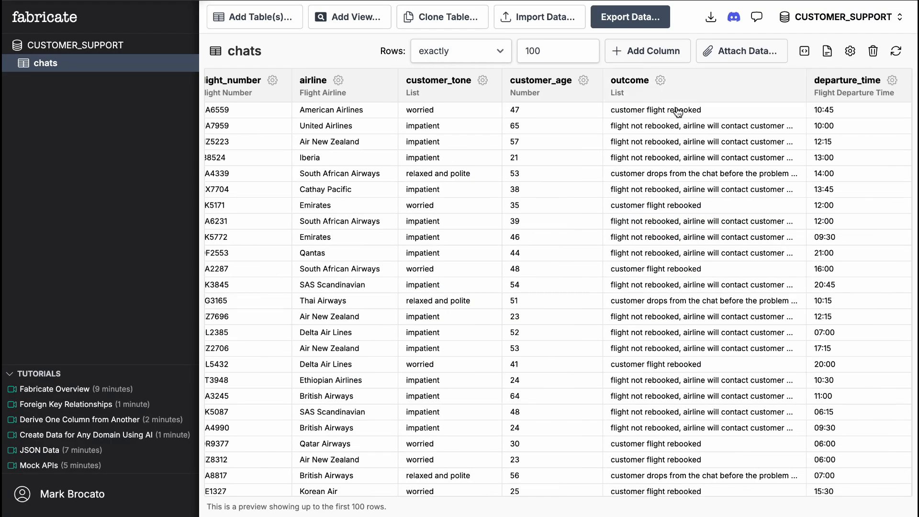
{"action": "left_click", "coordinate": [660, 81]}
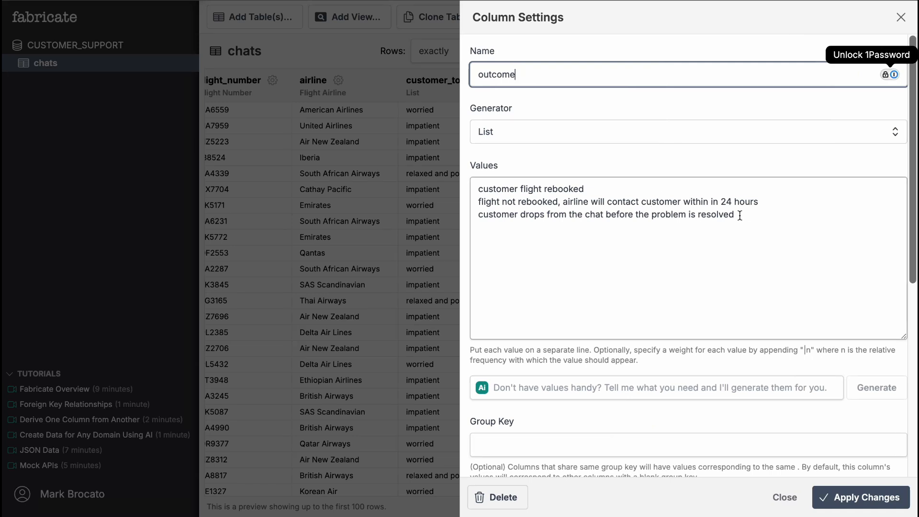
Step: Review each possible call outcome in the outcome column's value list, and close its settings without applying changes
{"action": "left_click_drag", "start_coordinate": [739, 215], "coordinate": [479, 186]}
{"action": "left_click", "coordinate": [578, 215]}
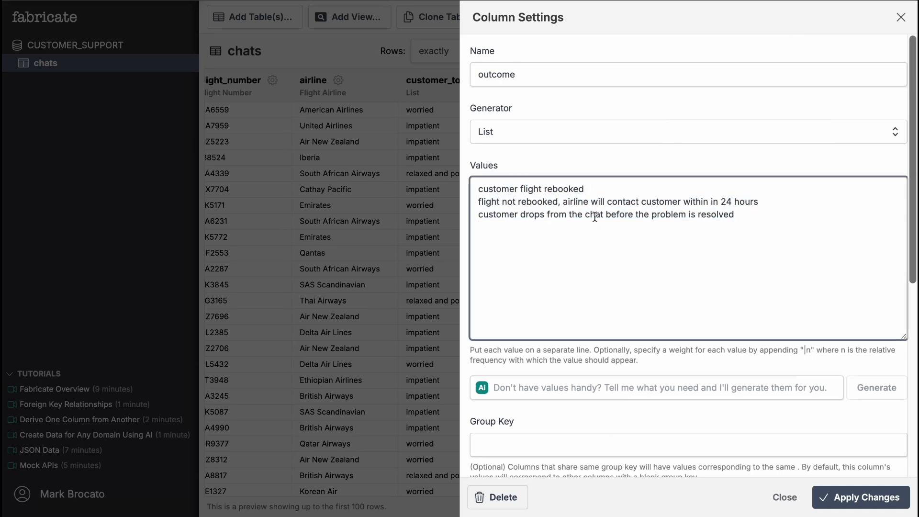
{"action": "left_click", "coordinate": [547, 236]}
{"action": "left_click_drag", "start_coordinate": [479, 190], "coordinate": [593, 189]}
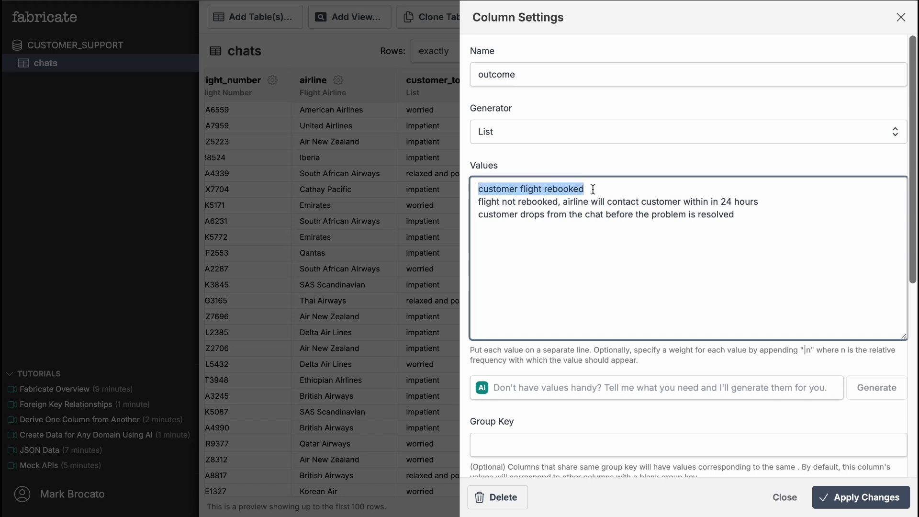
{"action": "left_click", "coordinate": [557, 211]}
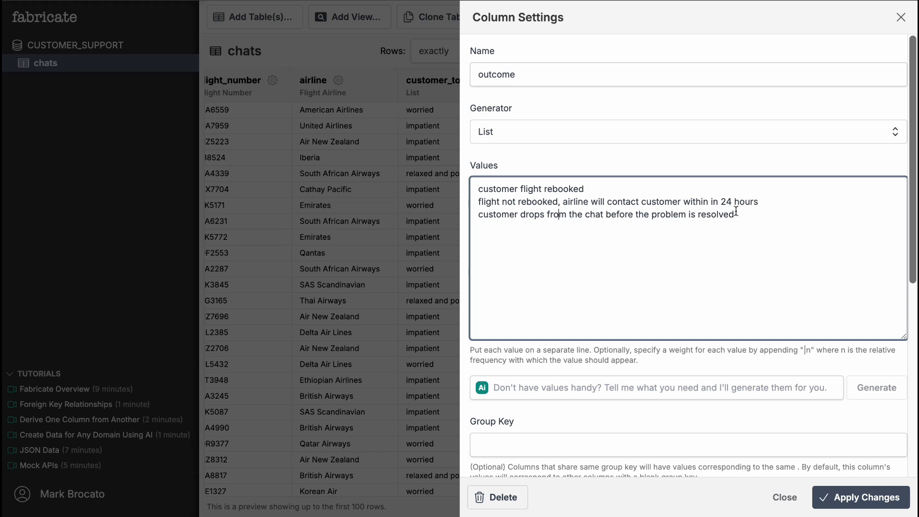
{"action": "left_click_drag", "start_coordinate": [733, 216], "coordinate": [477, 214]}
{"action": "left_click", "coordinate": [705, 223]}
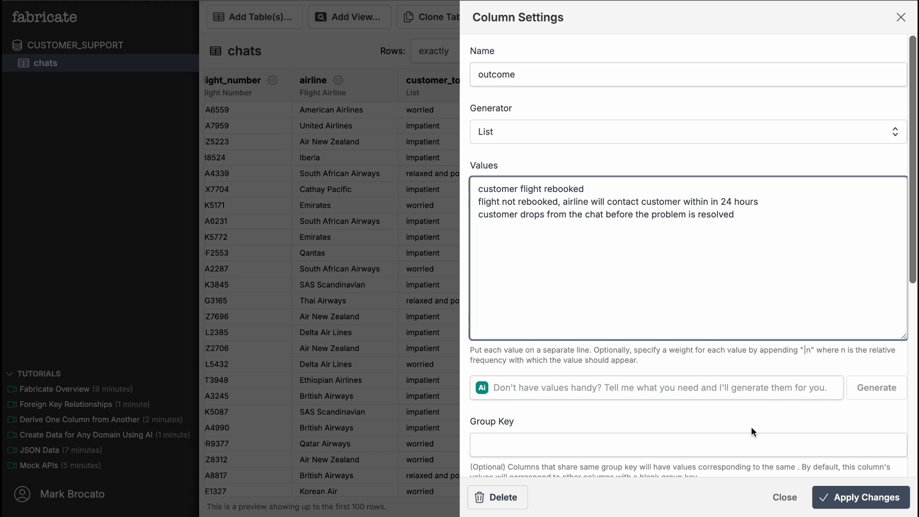
{"action": "left_click", "coordinate": [784, 497]}
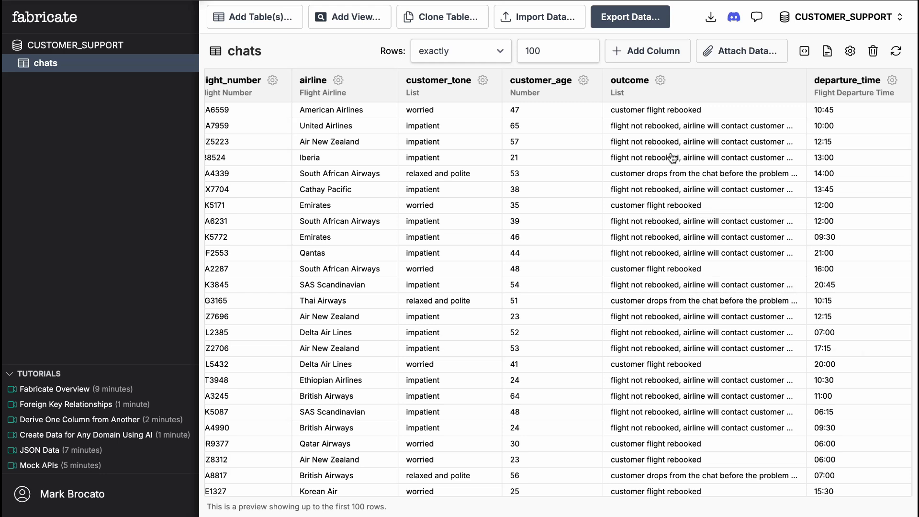
Step: Set the chats table's row count to exactly 10
{"action": "scroll", "coordinate": [673, 158], "scroll_direction": "left", "scroll_amount": 10}
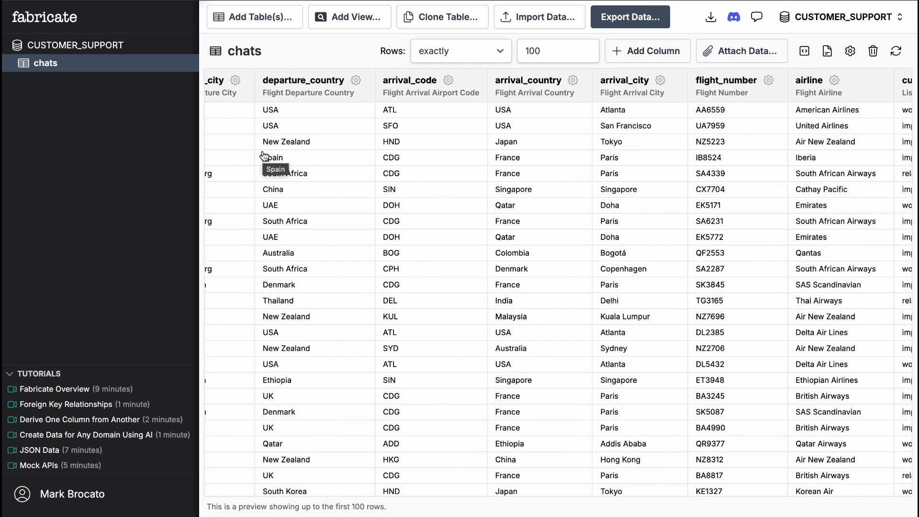
{"action": "scroll", "coordinate": [659, 182], "scroll_direction": "left", "scroll_amount": 10}
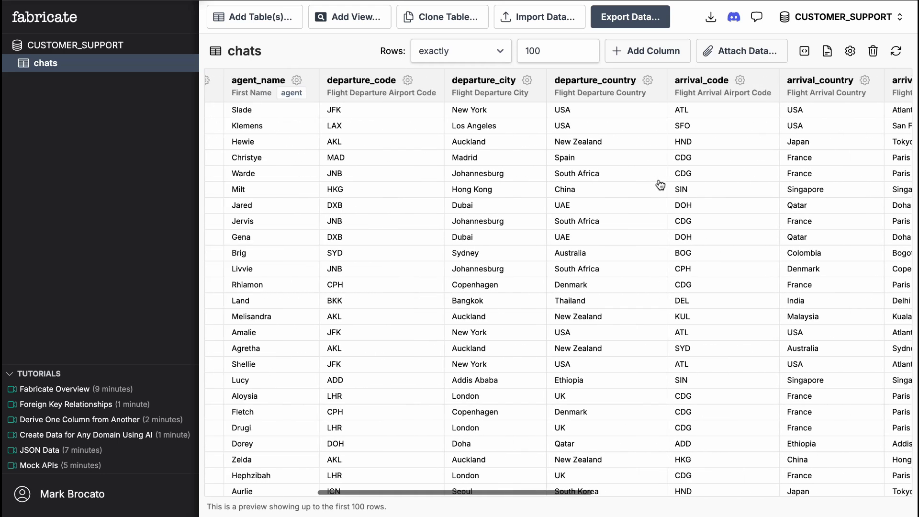
{"action": "scroll", "coordinate": [661, 185], "scroll_direction": "left", "scroll_amount": 10}
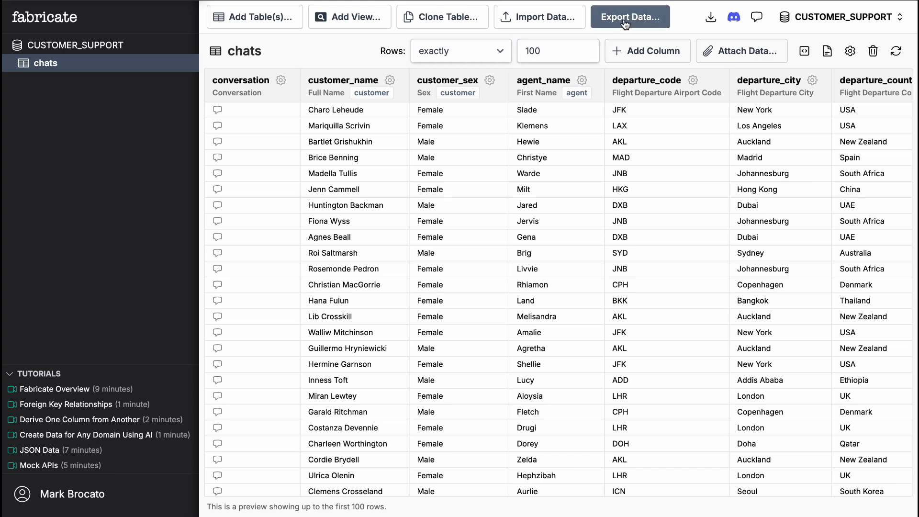
{"action": "left_click", "coordinate": [549, 53]}
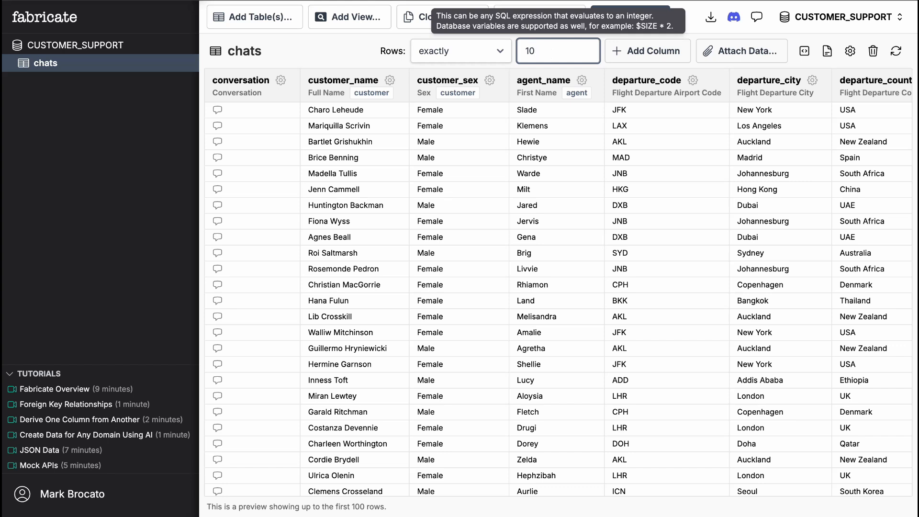
{"action": "key", "text": "Tab"}
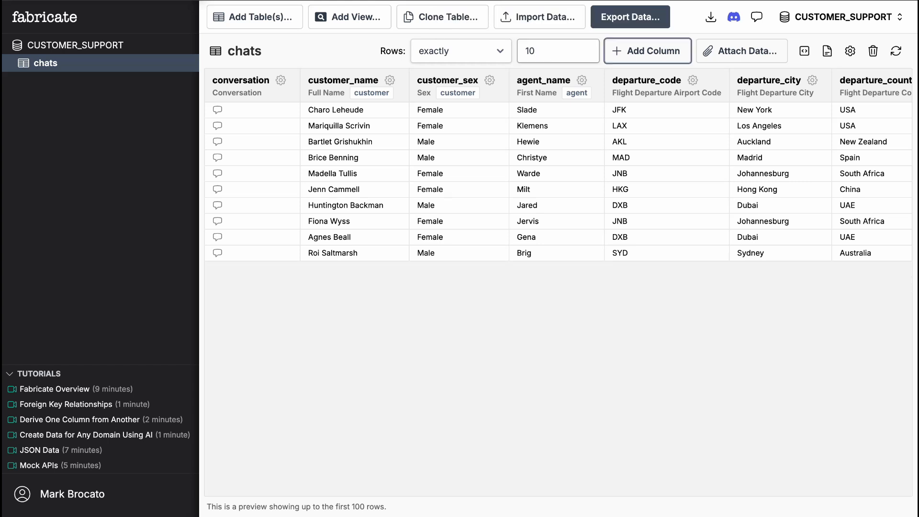
Step: Export only the chats table in JSONL format
{"action": "left_click", "coordinate": [633, 19]}
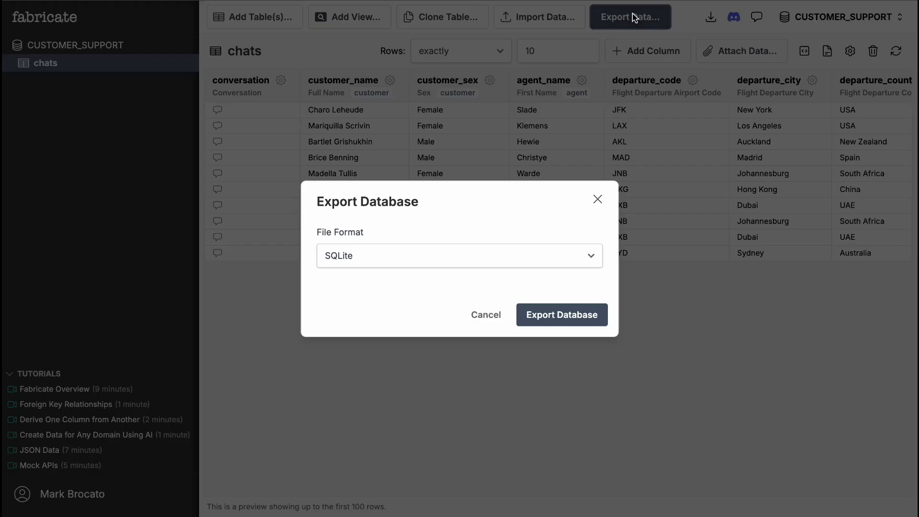
{"action": "left_click", "coordinate": [381, 264]}
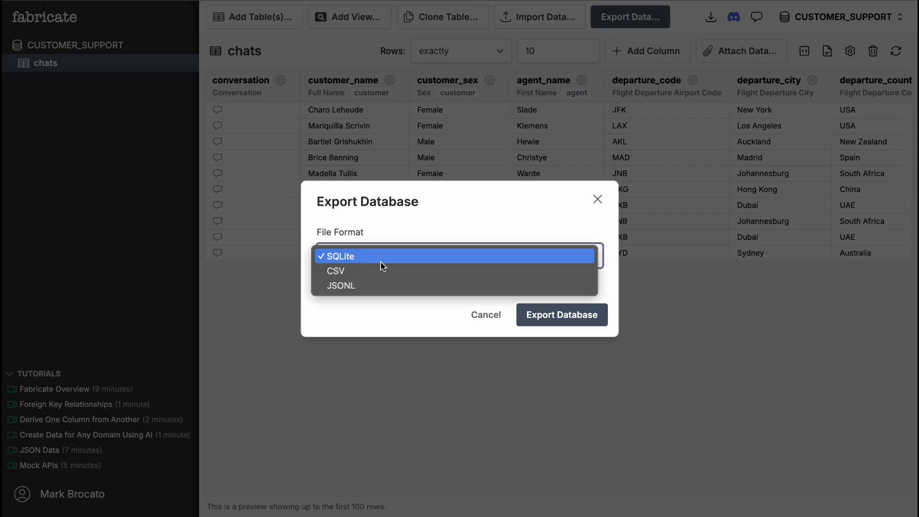
{"action": "left_click", "coordinate": [357, 301]}
{"action": "left_click", "coordinate": [344, 285]}
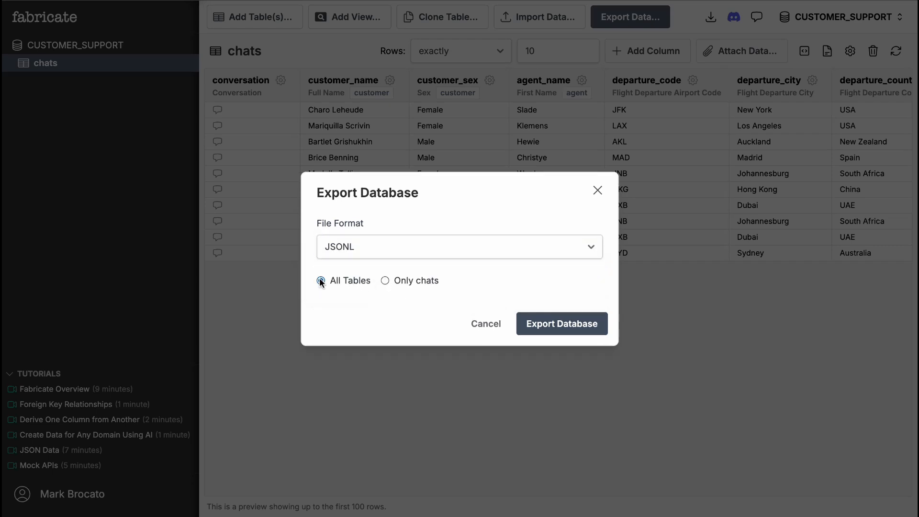
{"action": "left_click", "coordinate": [386, 281]}
{"action": "left_click", "coordinate": [553, 324]}
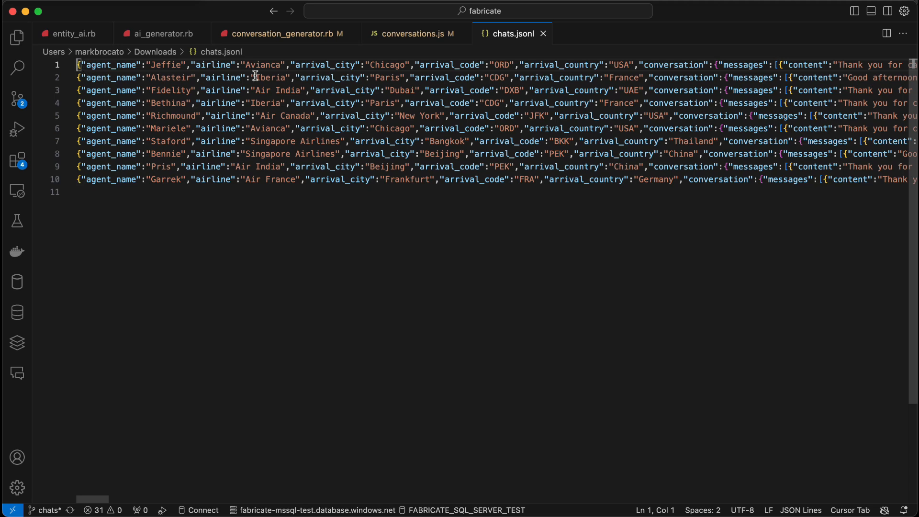
Step: In the code editor, examine the conversation field and its messages' content in the exported chats.jsonl file
{"action": "scroll", "coordinate": [561, 90], "scroll_direction": "right", "scroll_amount": 3}
{"action": "scroll", "coordinate": [560, 90], "scroll_direction": "right", "scroll_amount": 3}
{"action": "double_click", "coordinate": [479, 65]}
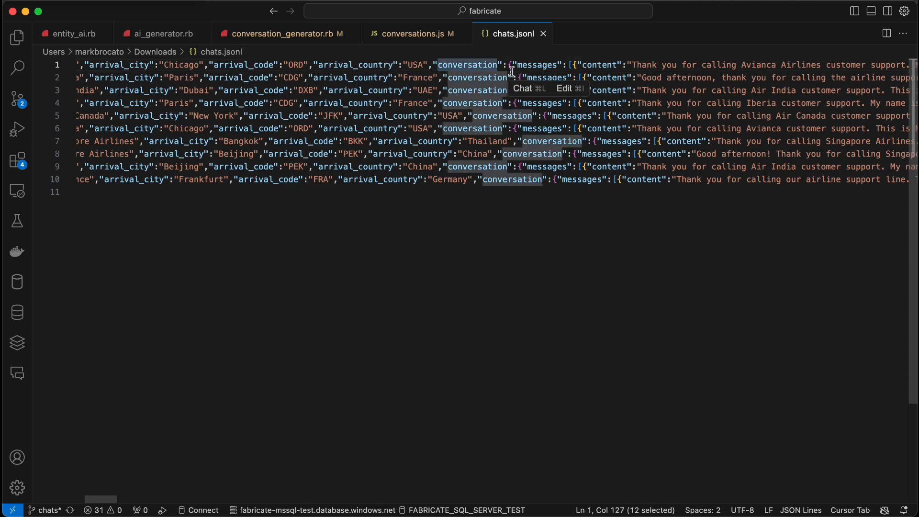
{"action": "scroll", "coordinate": [481, 72], "scroll_direction": "right", "scroll_amount": 6}
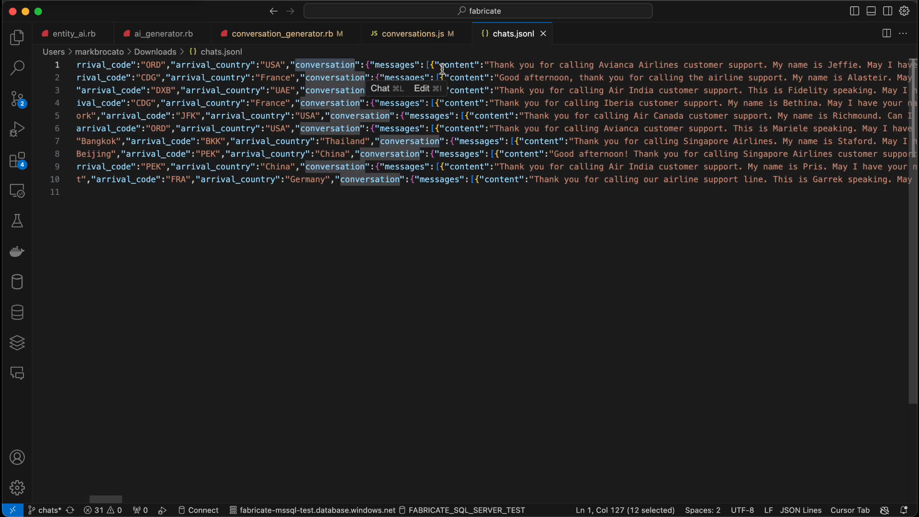
{"action": "double_click", "coordinate": [462, 65]}
{"action": "scroll", "coordinate": [487, 86], "scroll_direction": "right", "scroll_amount": 10}
{"action": "scroll", "coordinate": [487, 85], "scroll_direction": "right", "scroll_amount": 6}
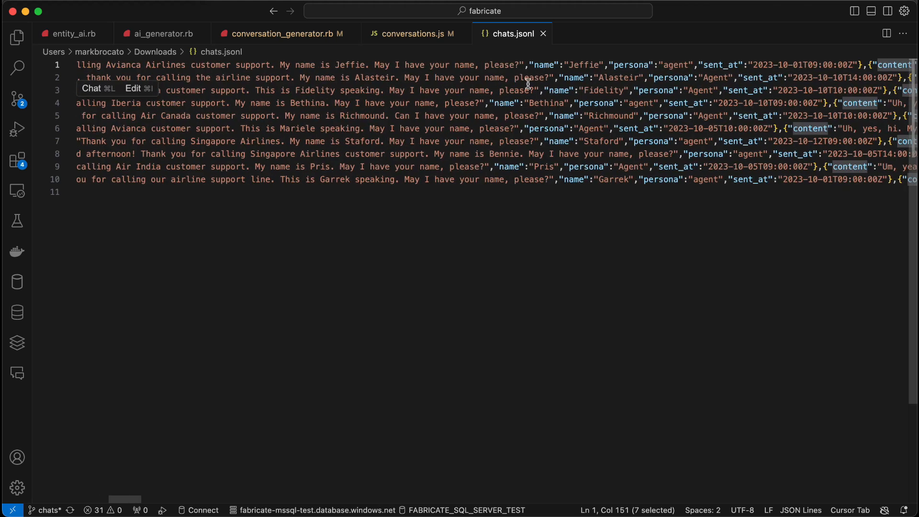
Step: Examine the name, persona and sent_at fields of the first conversation message in chats.jsonl
{"action": "double_click", "coordinate": [546, 65]}
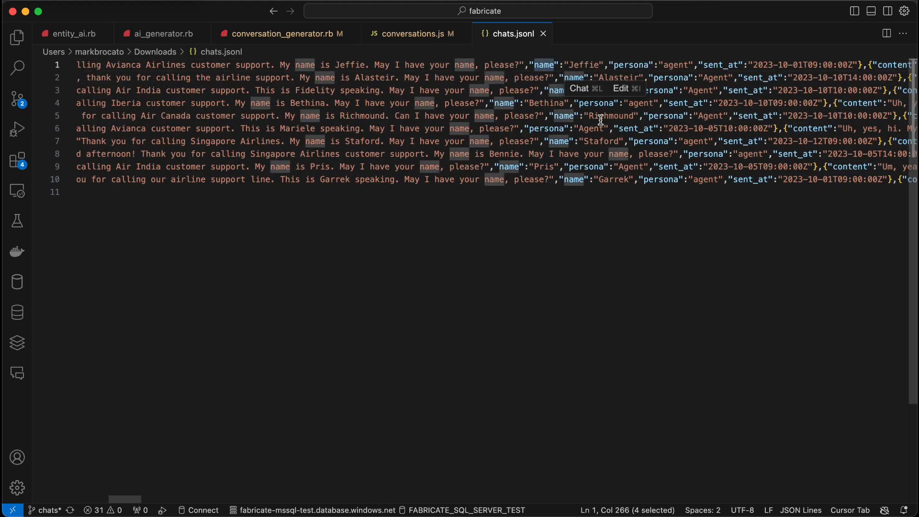
{"action": "scroll", "coordinate": [601, 119], "scroll_direction": "right", "scroll_amount": 4}
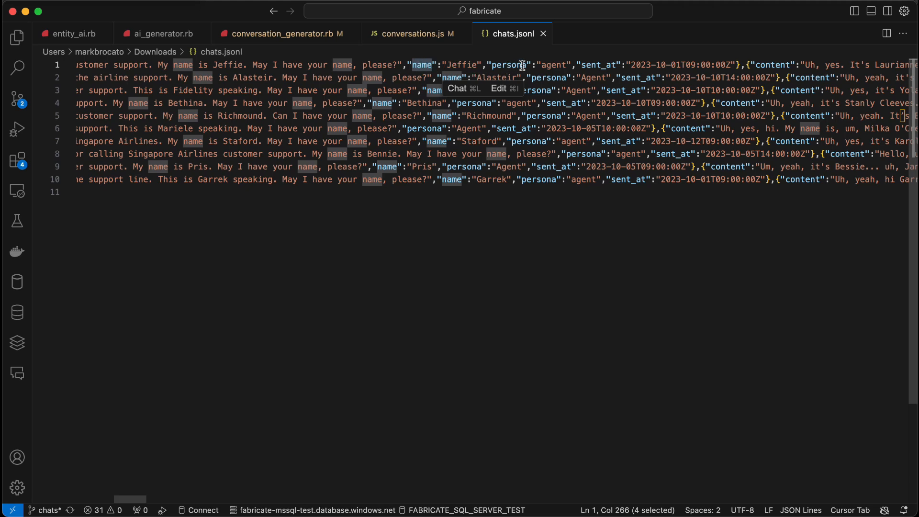
{"action": "double_click", "coordinate": [517, 65]}
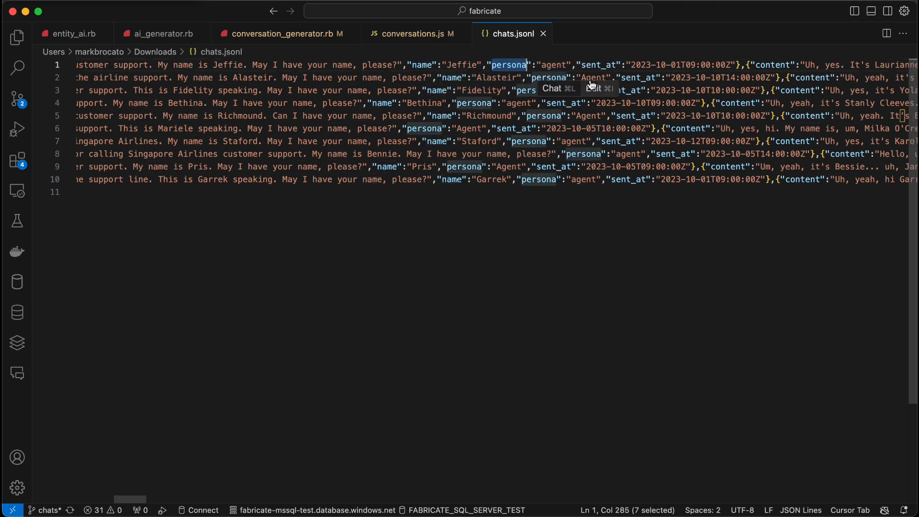
{"action": "double_click", "coordinate": [604, 65]}
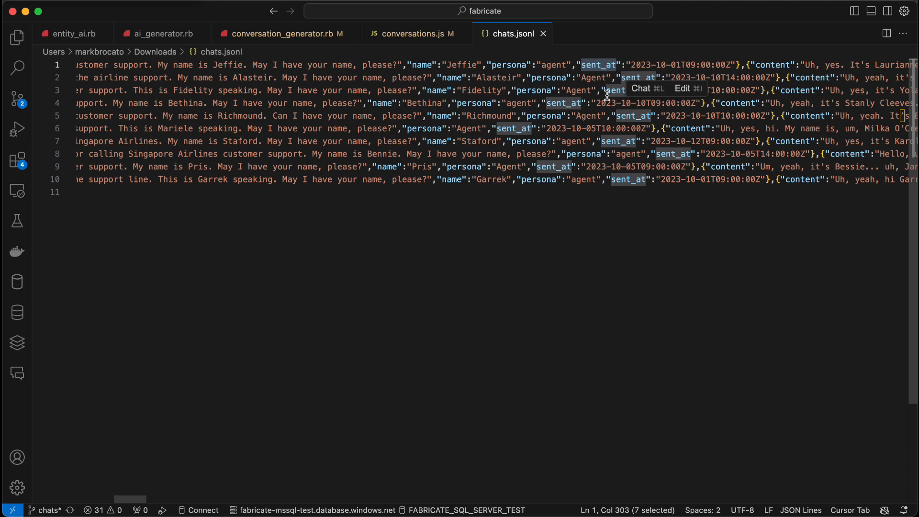
{"action": "scroll", "coordinate": [607, 94], "scroll_direction": "left", "scroll_amount": 10}
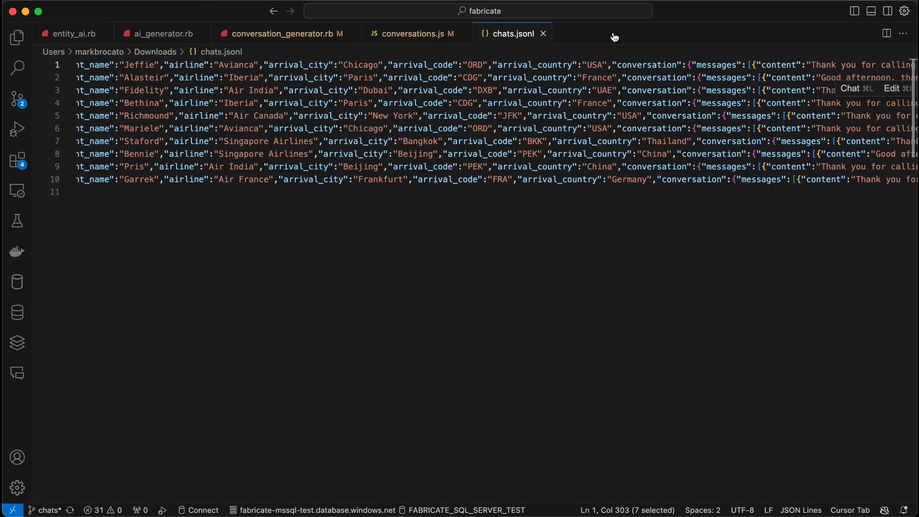
{"action": "left_click", "coordinate": [410, 36]}
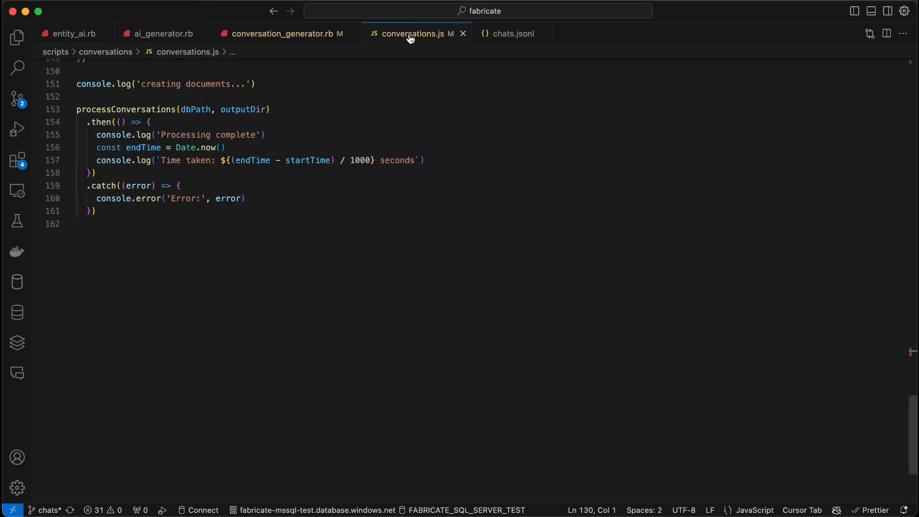
{"action": "scroll", "coordinate": [324, 192], "scroll_direction": "up", "scroll_amount": 5}
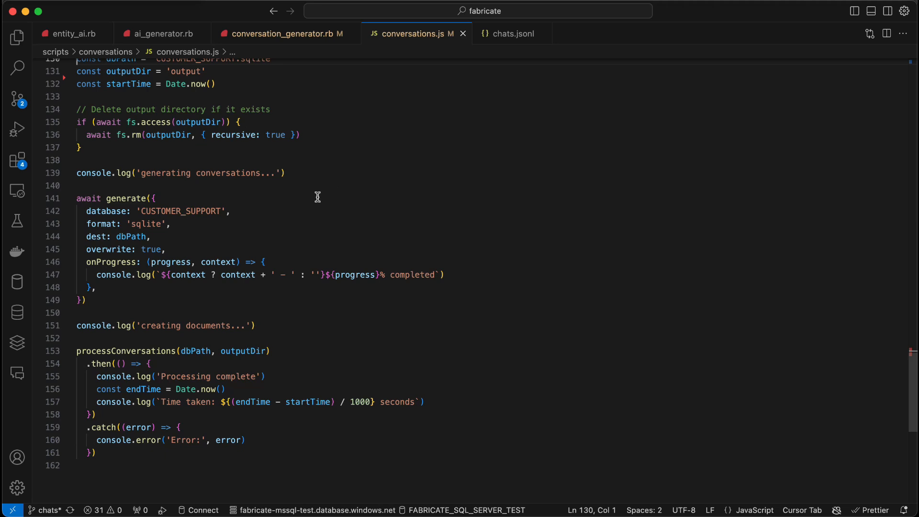
{"action": "scroll", "coordinate": [269, 200], "scroll_direction": "up", "scroll_amount": 20}
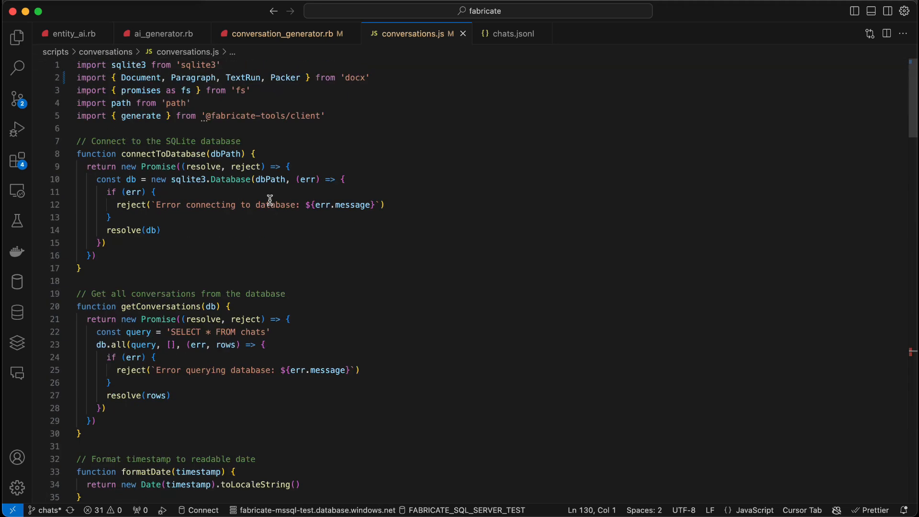
{"action": "left_click_drag", "start_coordinate": [206, 117], "coordinate": [320, 116]}
{"action": "left_click", "coordinate": [378, 113]}
Step: Review the script's generate call, including its CUSTOMER_SUPPORT database and sqlite format options
{"action": "scroll", "coordinate": [361, 171], "scroll_direction": "down", "scroll_amount": 20}
{"action": "scroll", "coordinate": [362, 171], "scroll_direction": "up", "scroll_amount": 3}
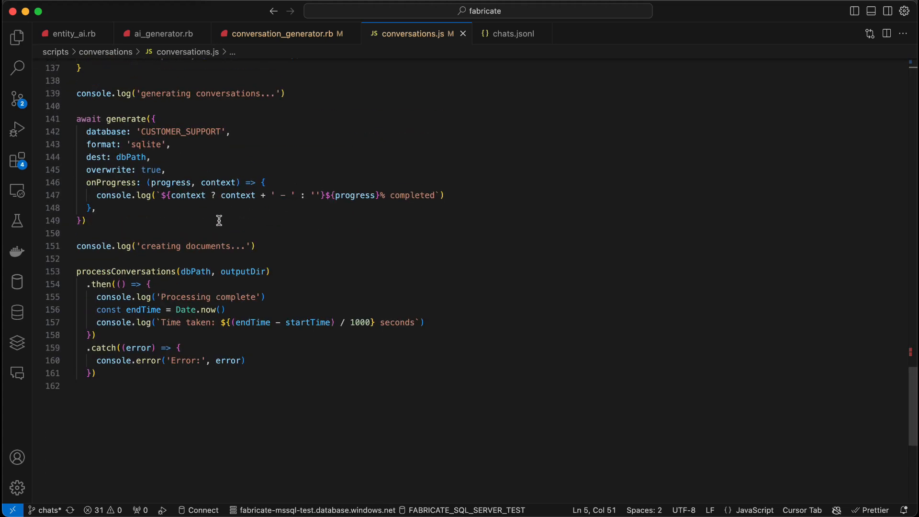
{"action": "double_click", "coordinate": [184, 132]}
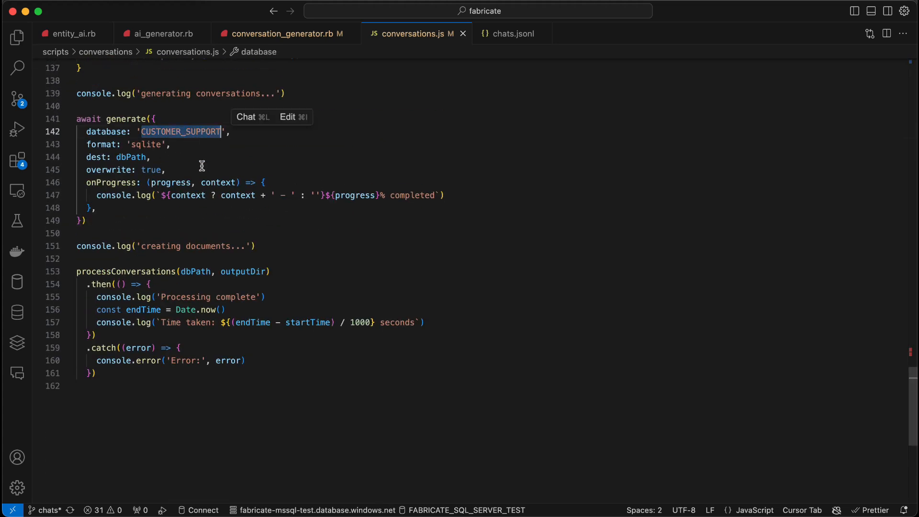
{"action": "left_click", "coordinate": [192, 205]}
{"action": "double_click", "coordinate": [146, 145]}
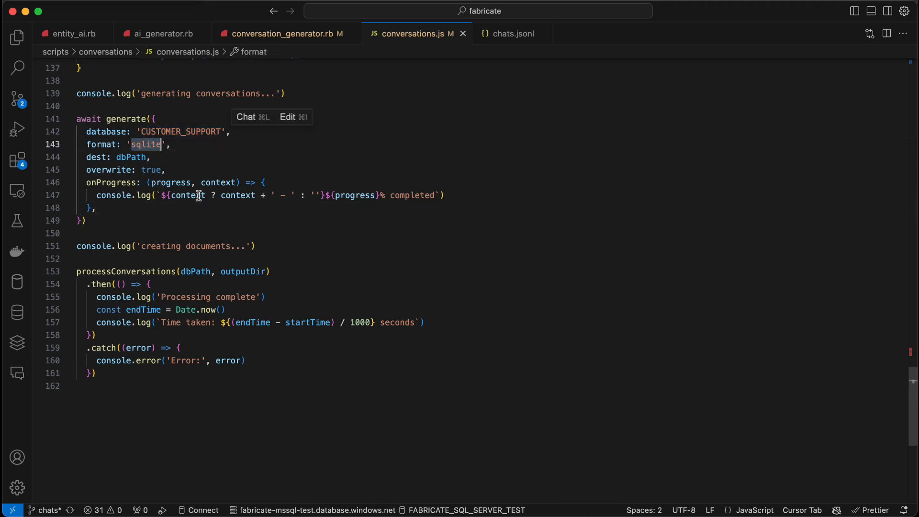
{"action": "left_click", "coordinate": [193, 221]}
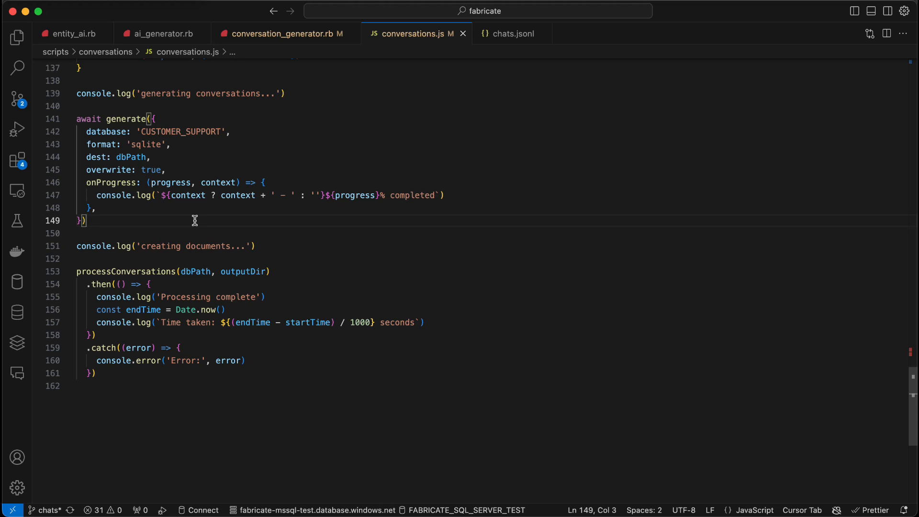
Step: Check the docx library import at the start of conversations.js and look through the rest of the script
{"action": "scroll", "coordinate": [195, 220], "scroll_direction": "up", "scroll_amount": 15}
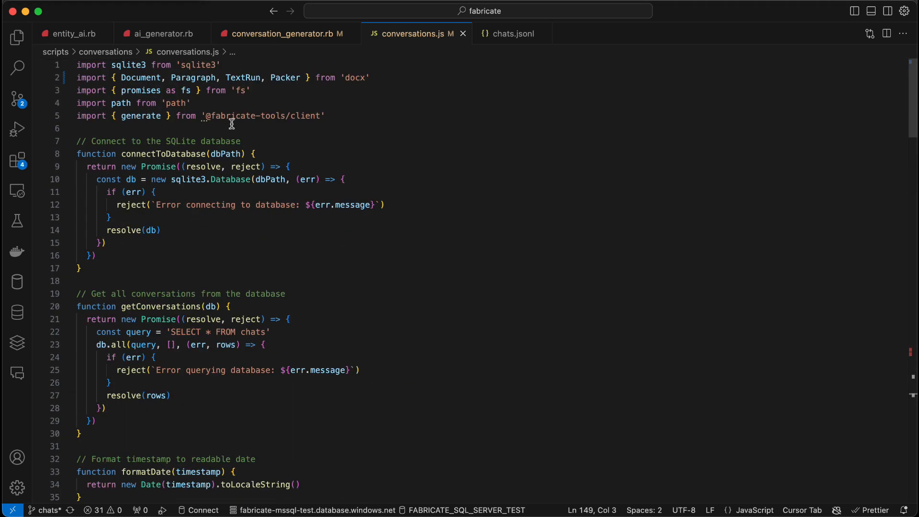
{"action": "double_click", "coordinate": [351, 77]}
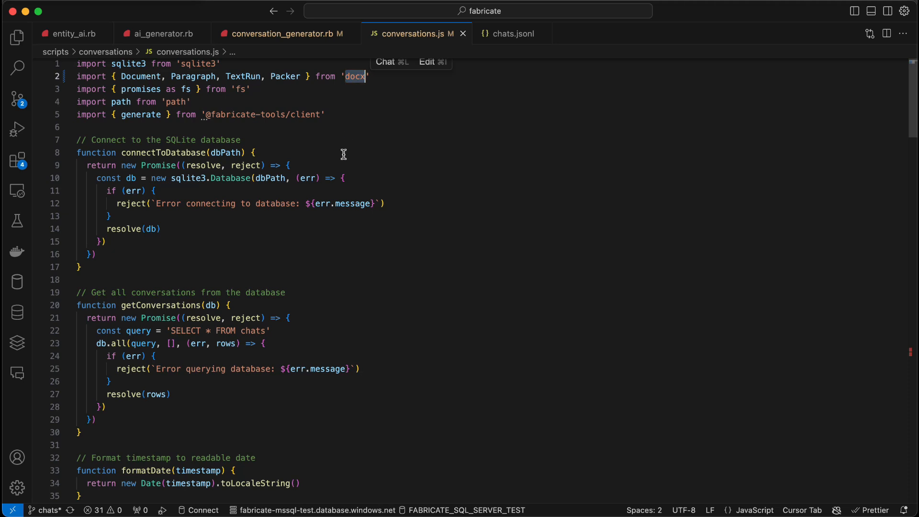
{"action": "scroll", "coordinate": [344, 154], "scroll_direction": "down", "scroll_amount": 15}
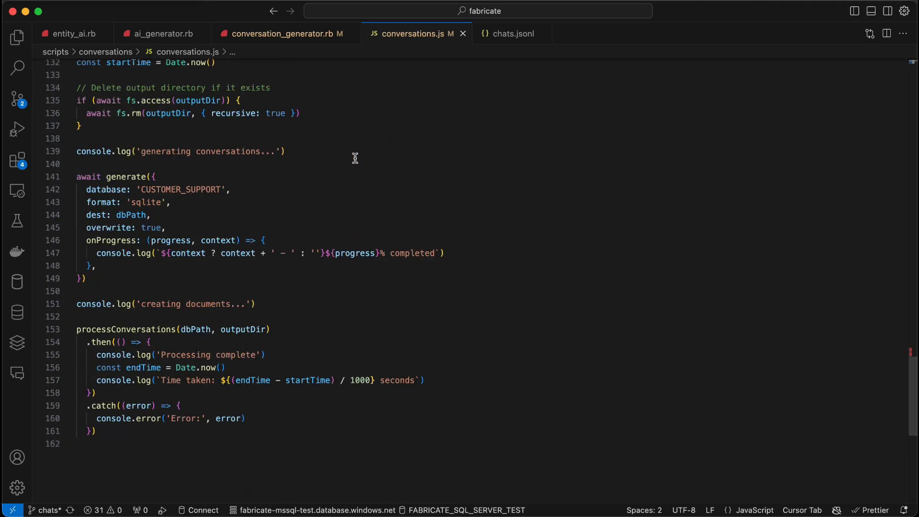
{"action": "scroll", "coordinate": [355, 158], "scroll_direction": "down", "scroll_amount": 5}
Step: Run npm start in the terminal from the conversations folder to generate the conversations and create their Word documents
{"action": "key", "text": "ctrl+grave"}
{"action": "type", "text": "npm "}
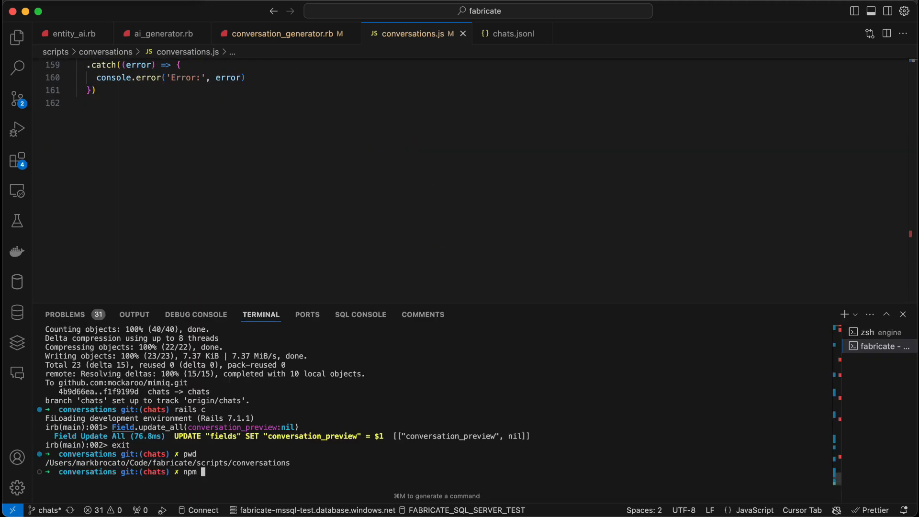
{"action": "type", "text": "start"}
{"action": "key", "text": "Return"}
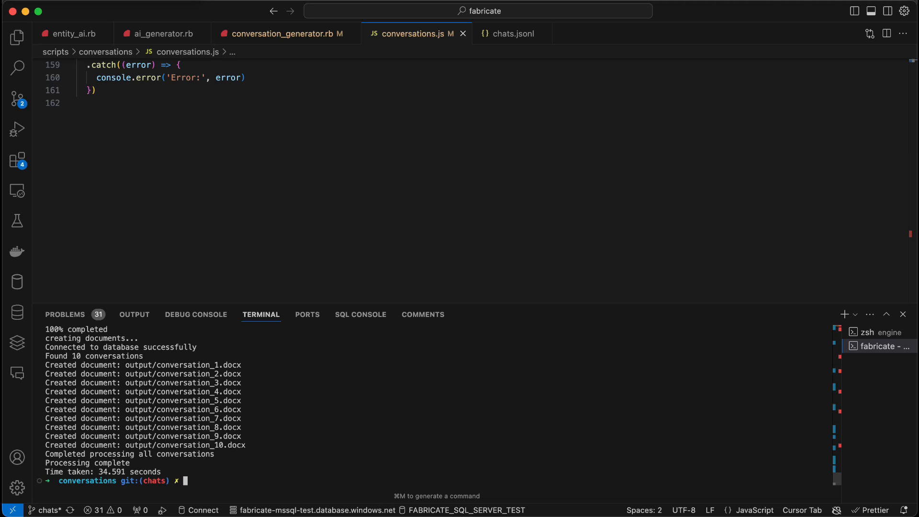
Step: Open conversation_1.docx from the conversations output folder in its document app, read through the transcript, and return to the code editor
{"action": "left_click", "coordinate": [18, 38]}
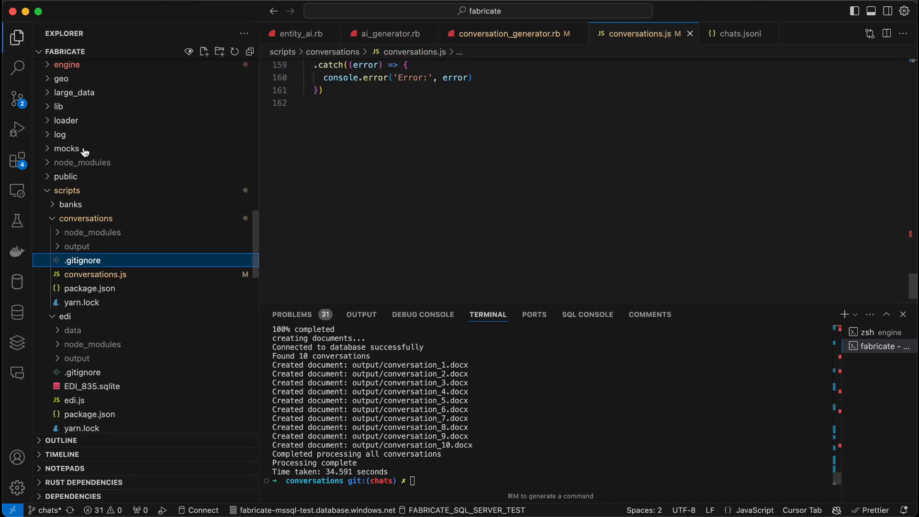
{"action": "left_click", "coordinate": [56, 248]}
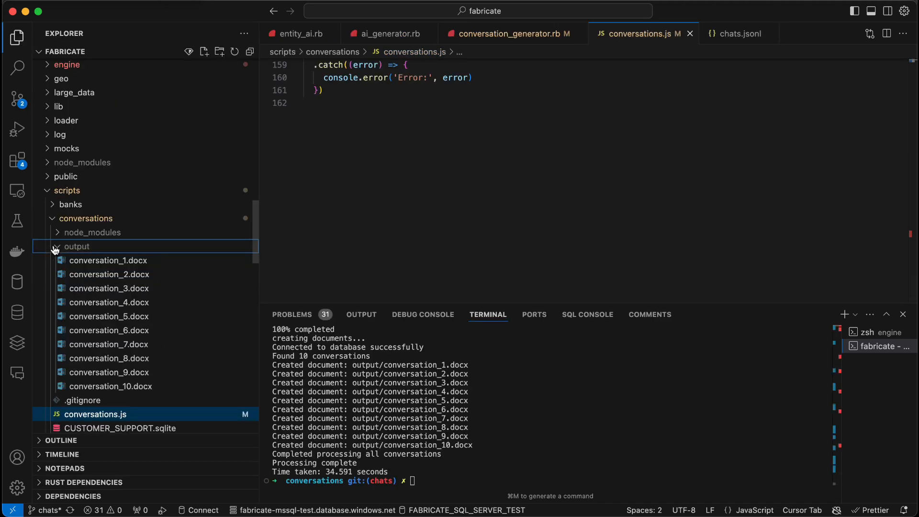
{"action": "right_click", "coordinate": [102, 265]}
{"action": "left_click", "coordinate": [132, 213]}
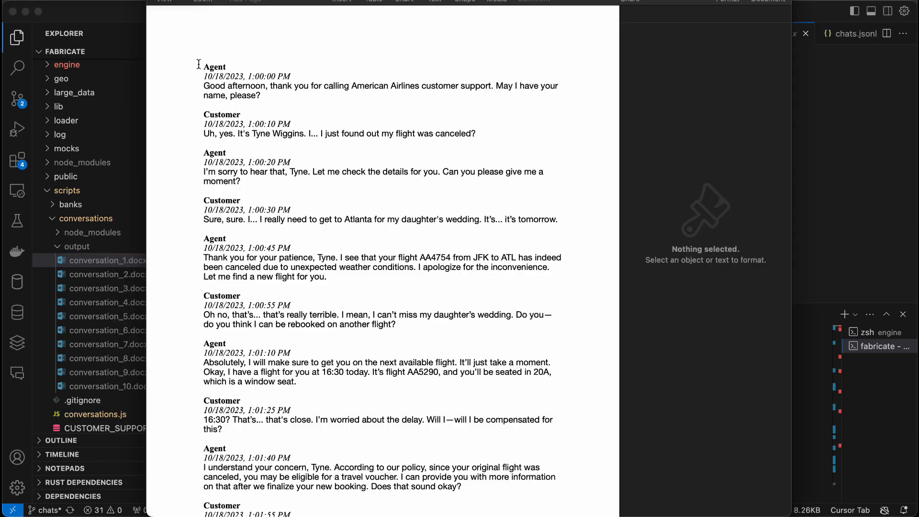
{"action": "scroll", "coordinate": [216, 81], "scroll_direction": "down", "scroll_amount": 15}
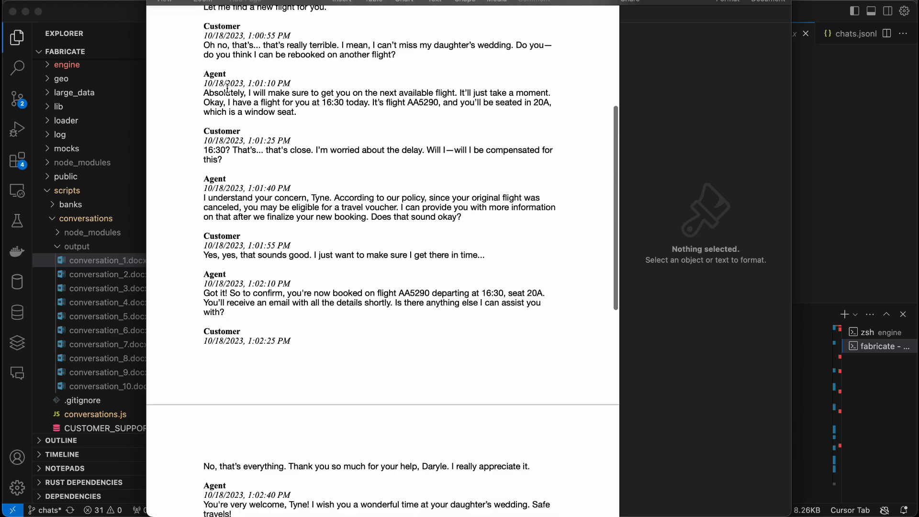
{"action": "scroll", "coordinate": [227, 89], "scroll_direction": "up", "scroll_amount": 15}
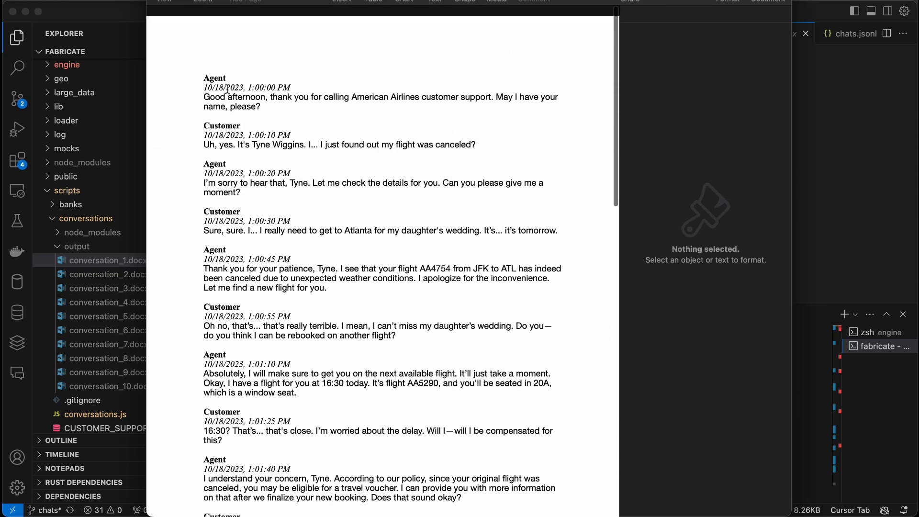
{"action": "left_click", "coordinate": [85, 274]}
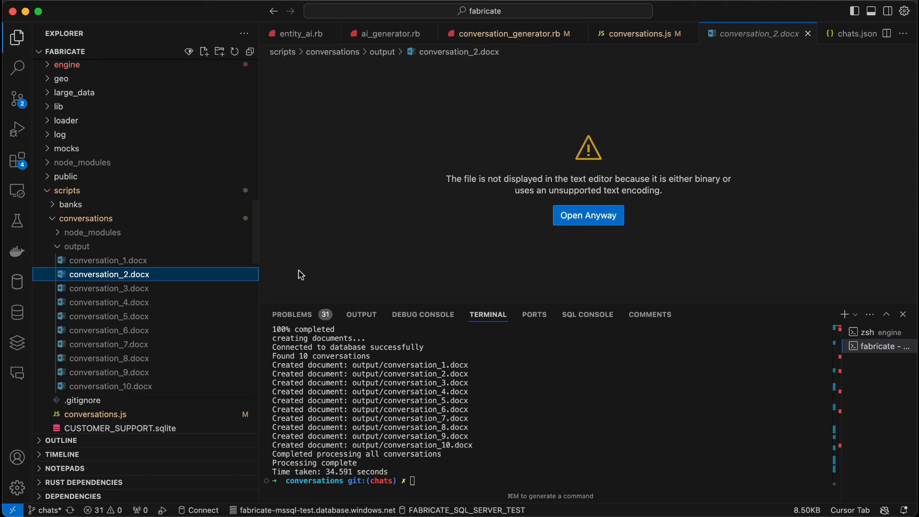
Step: Switch to Fabricate, set the language in the conversation column's prompt to french, and regenerate the example conversation
{"action": "key", "text": "super+Tab"}
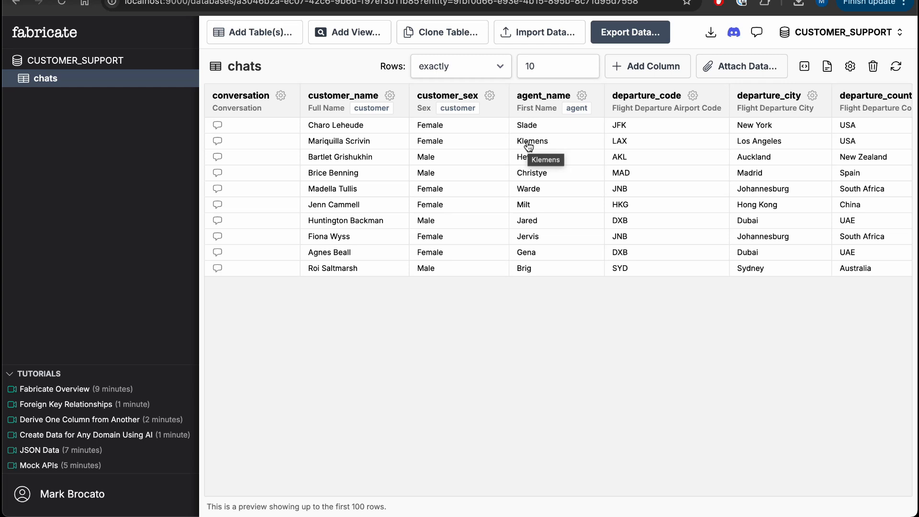
{"action": "left_click", "coordinate": [281, 95]}
{"action": "scroll", "coordinate": [357, 255], "scroll_direction": "down", "scroll_amount": 3}
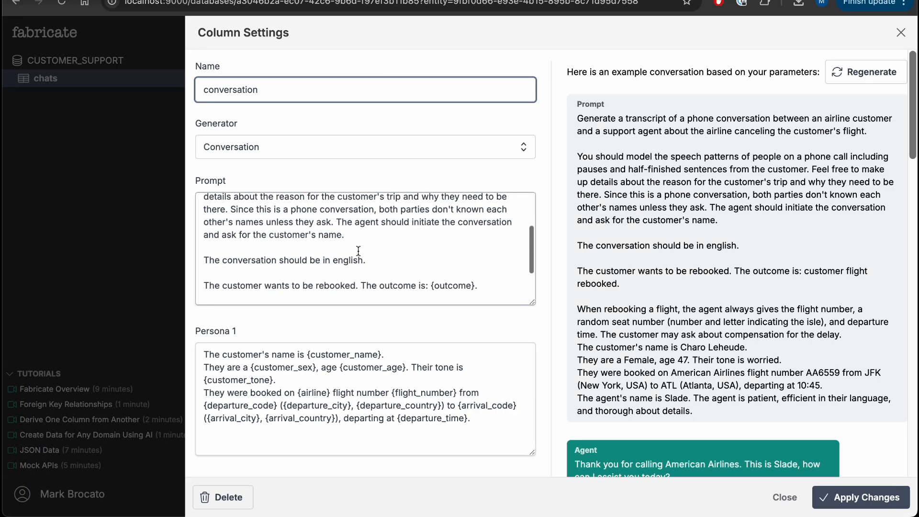
{"action": "double_click", "coordinate": [351, 259]}
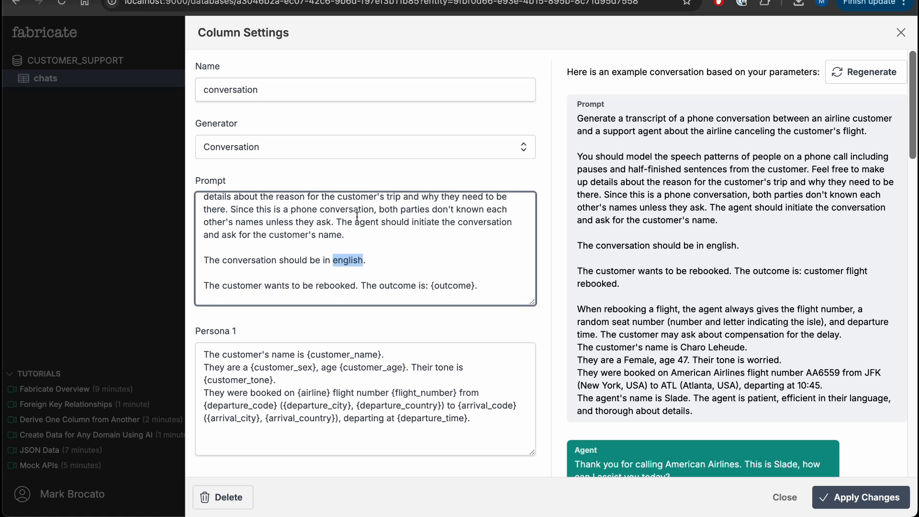
{"action": "type", "text": "frenc"}
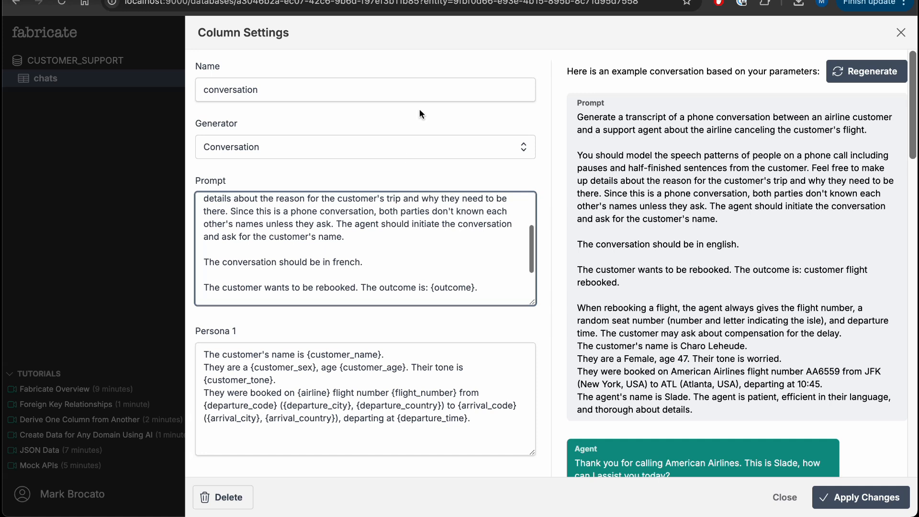
{"action": "scroll", "coordinate": [422, 111], "scroll_direction": "down", "scroll_amount": 1}
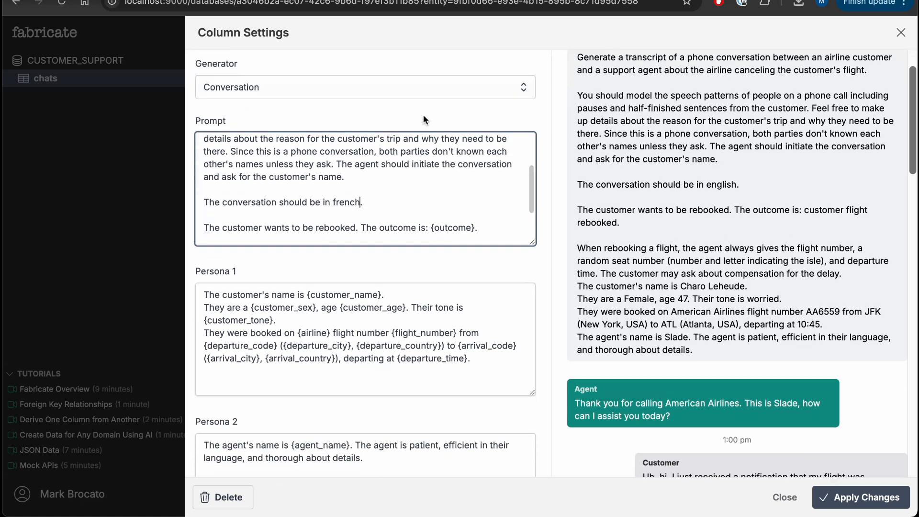
{"action": "scroll", "coordinate": [627, 155], "scroll_direction": "up", "scroll_amount": 1}
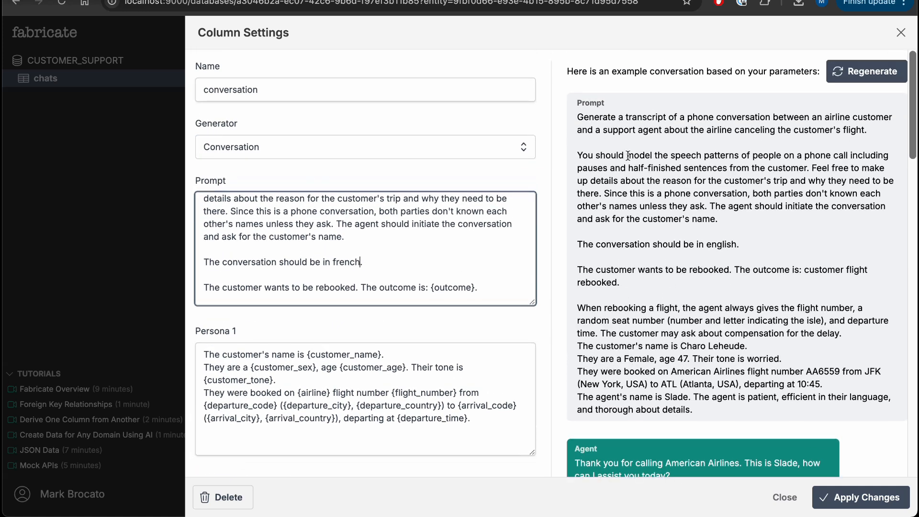
{"action": "left_click", "coordinate": [867, 70]}
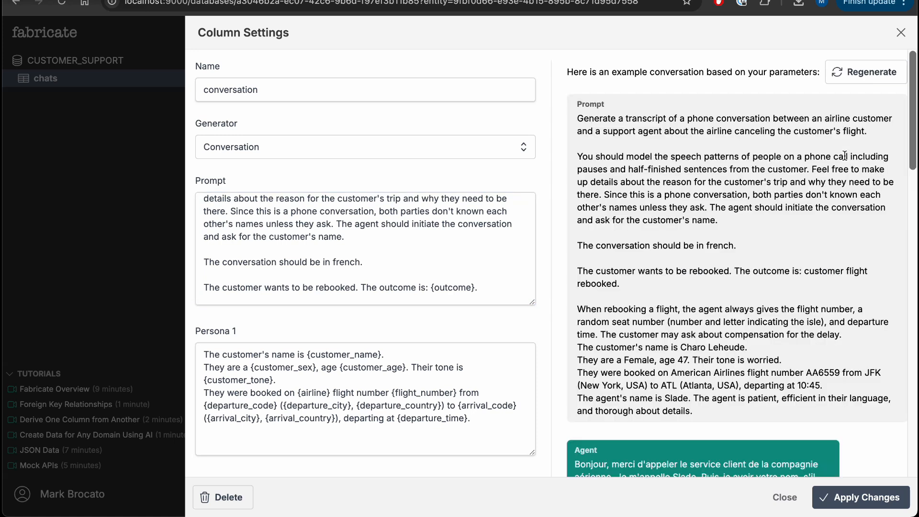
Step: Read through the regenerated French example conversation and close the column settings without applying the change
{"action": "scroll", "coordinate": [844, 156], "scroll_direction": "down", "scroll_amount": 8}
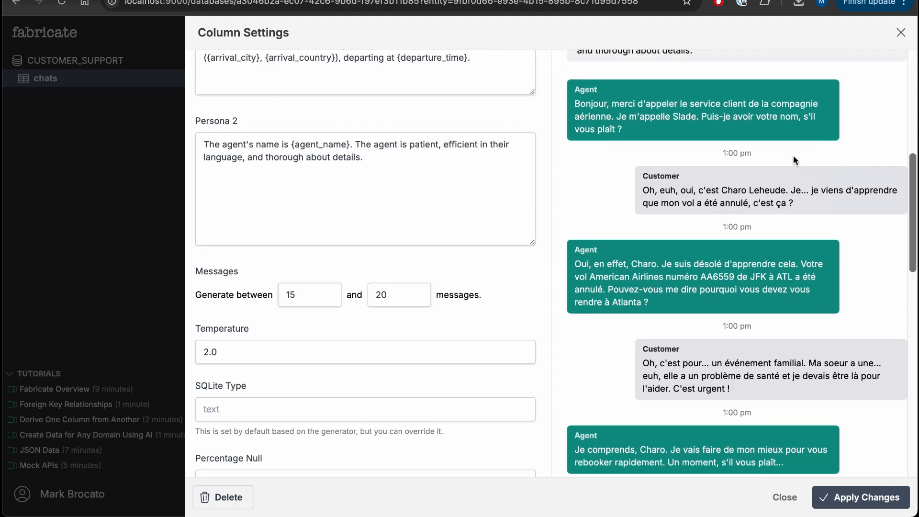
{"action": "scroll", "coordinate": [682, 142], "scroll_direction": "down", "scroll_amount": 7}
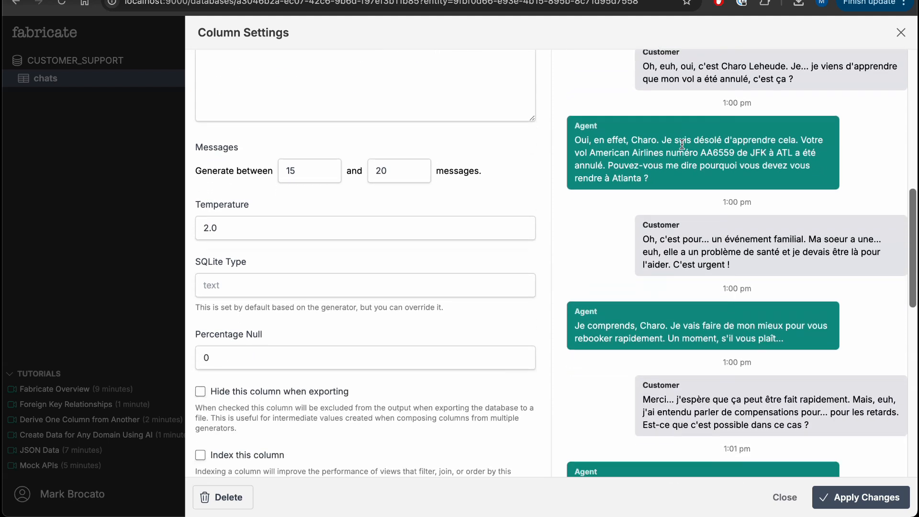
{"action": "scroll", "coordinate": [682, 143], "scroll_direction": "down", "scroll_amount": 4}
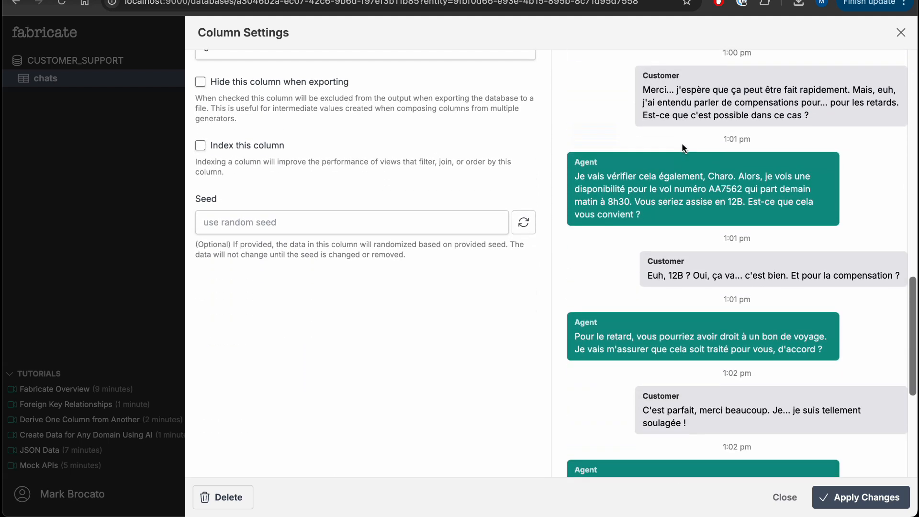
{"action": "scroll", "coordinate": [682, 142], "scroll_direction": "up", "scroll_amount": 12}
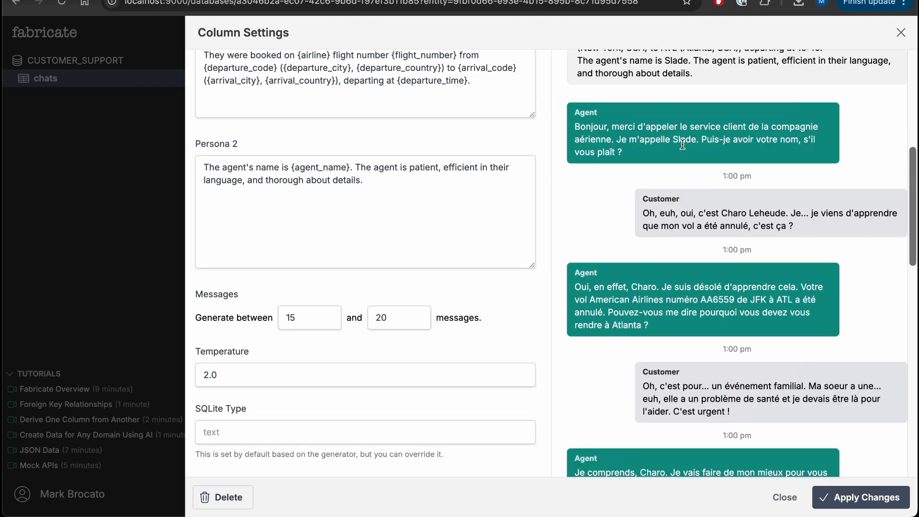
{"action": "scroll", "coordinate": [683, 144], "scroll_direction": "up", "scroll_amount": 3}
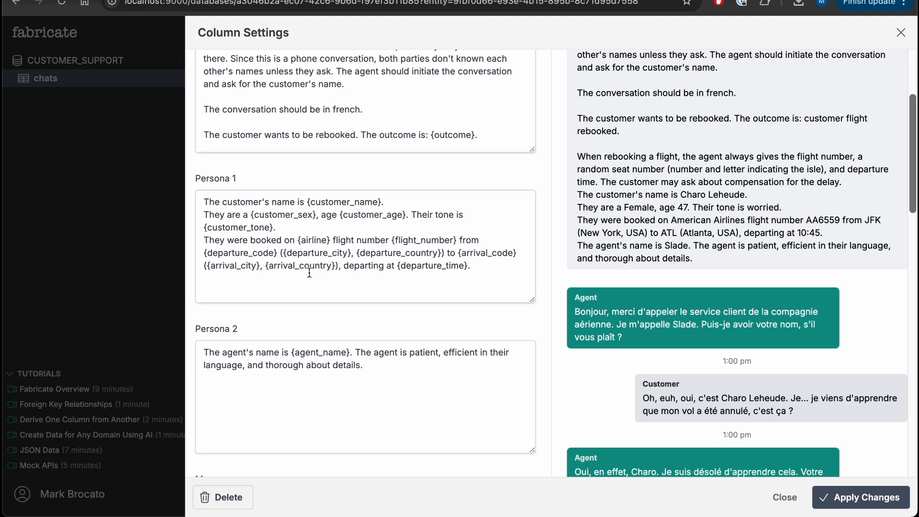
{"action": "left_click", "coordinate": [152, 228]}
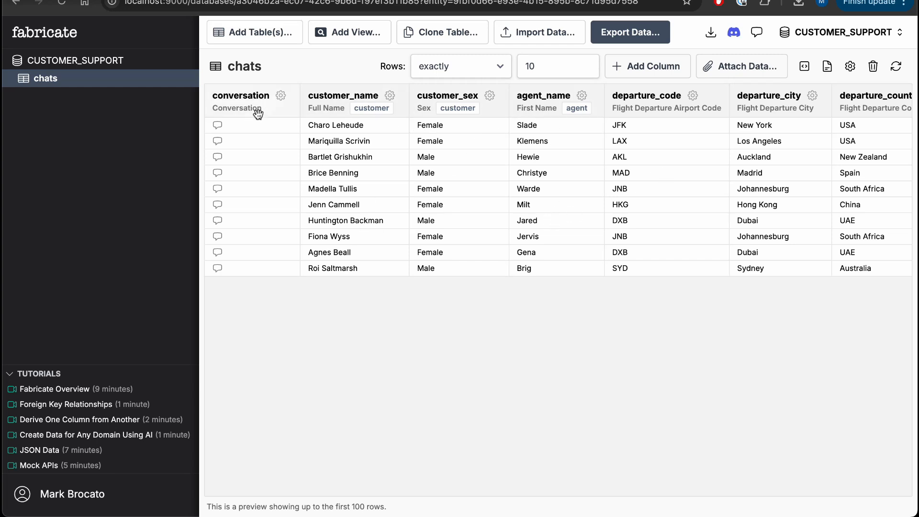
Step: Look through the chats table's flight columns and review the conversation column's prompt and persona settings
{"action": "scroll", "coordinate": [263, 144], "scroll_direction": "right", "scroll_amount": 3}
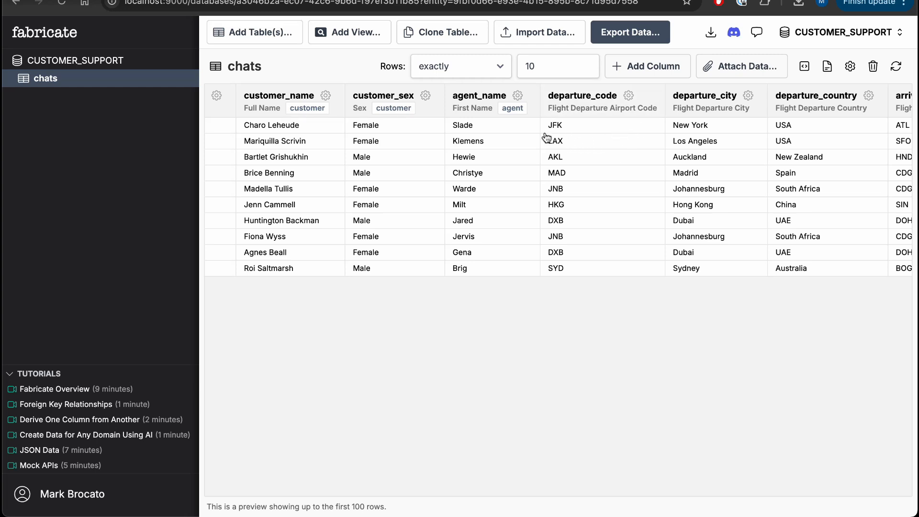
{"action": "scroll", "coordinate": [617, 230], "scroll_direction": "right", "scroll_amount": 6}
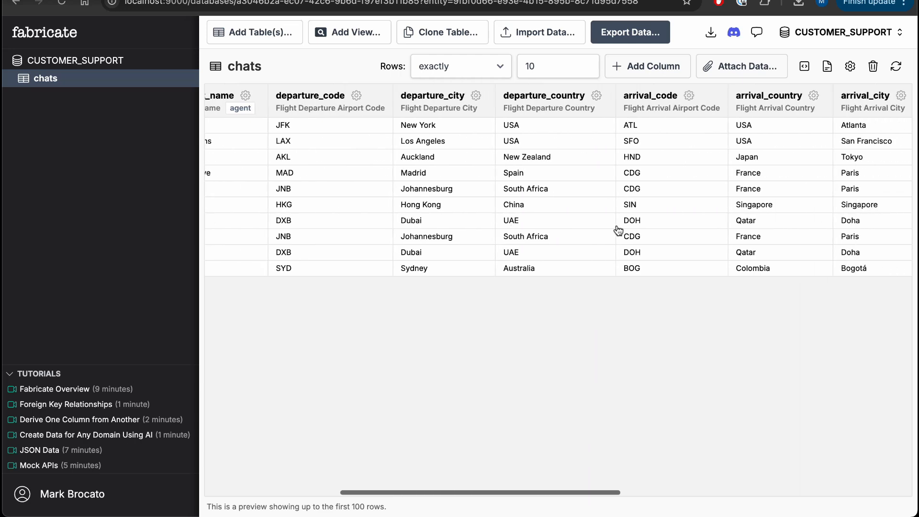
{"action": "scroll", "coordinate": [617, 230], "scroll_direction": "left", "scroll_amount": 8}
{"action": "left_click", "coordinate": [281, 96]}
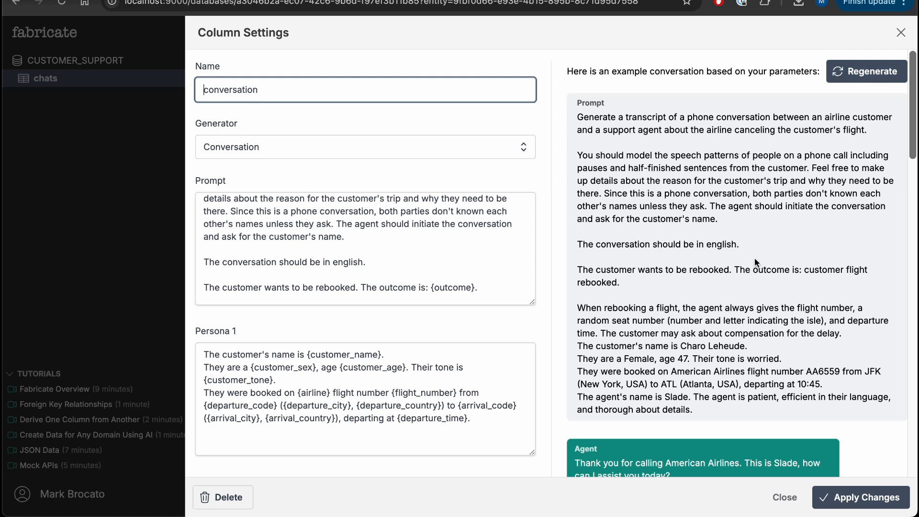
{"action": "scroll", "coordinate": [755, 261], "scroll_direction": "down", "scroll_amount": 3}
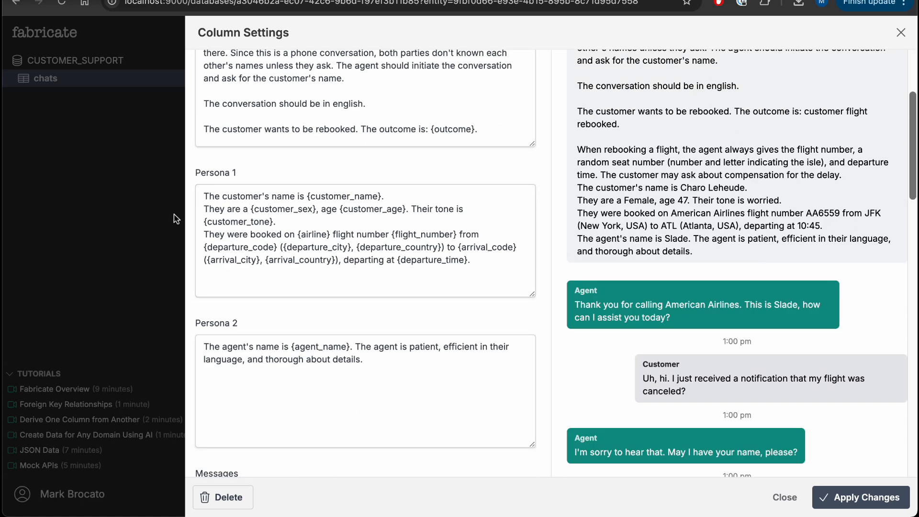
{"action": "left_click", "coordinate": [160, 211]}
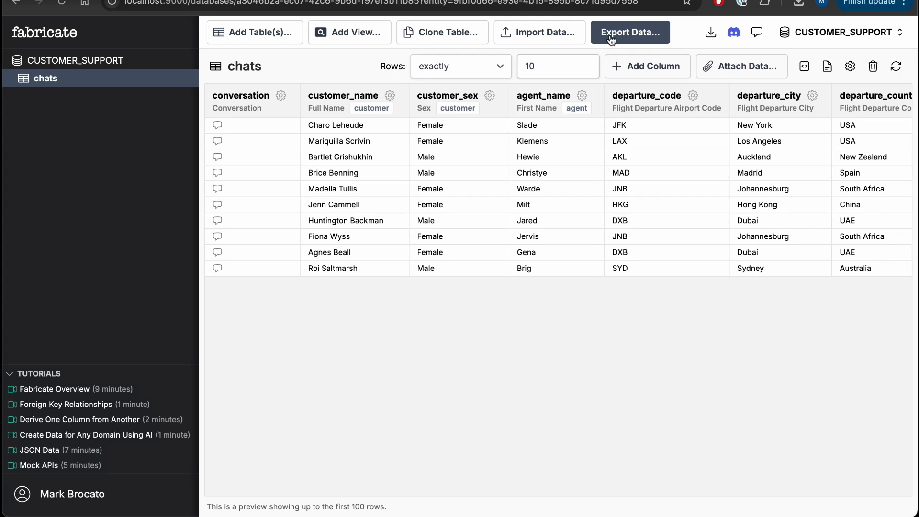